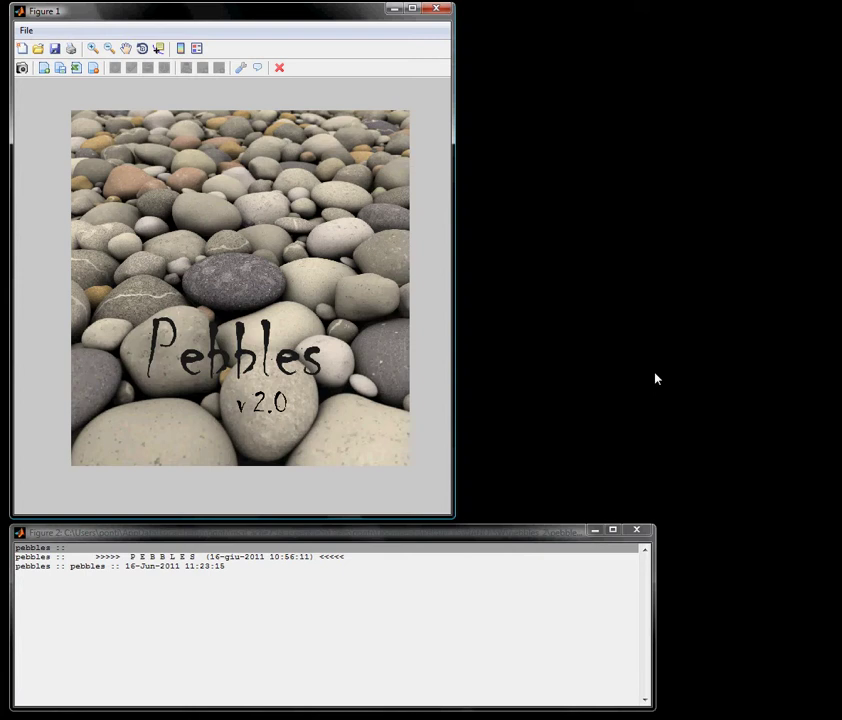
# Load the image f340.tif from the Tutorials folder
pyautogui.click(22, 68)
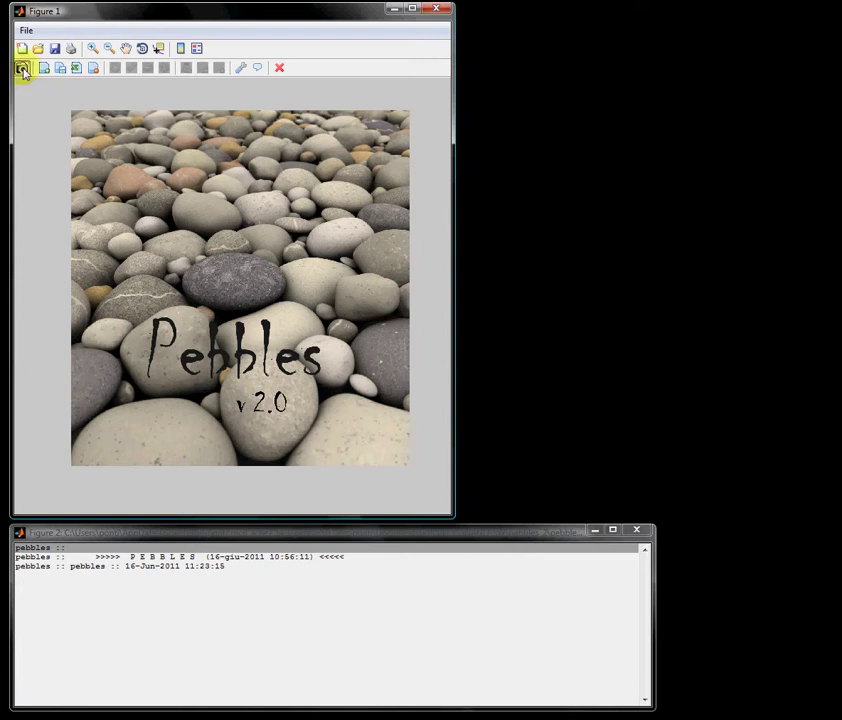
pyautogui.click(117, 163)
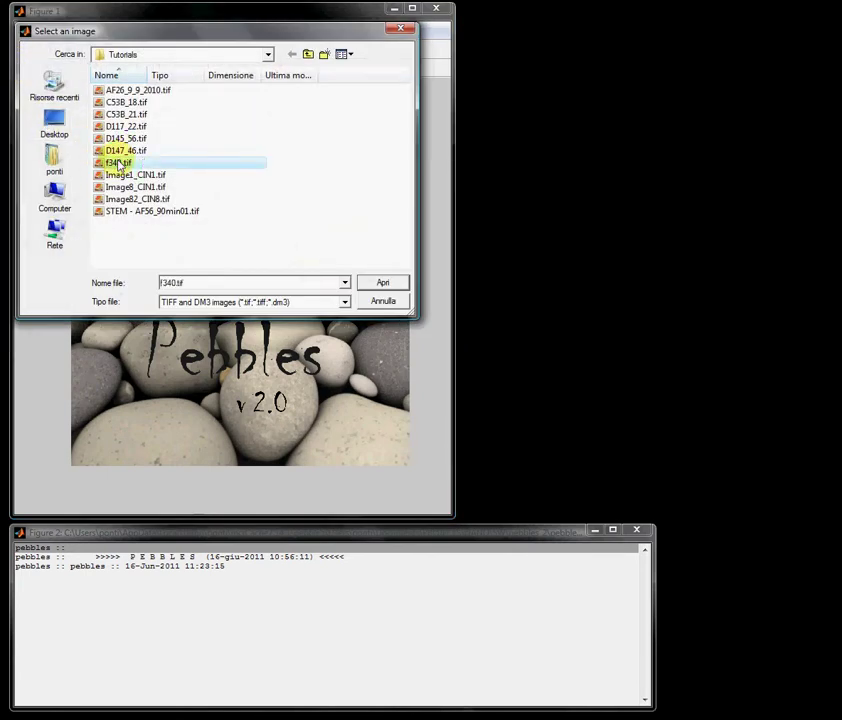
pyautogui.click(388, 287)
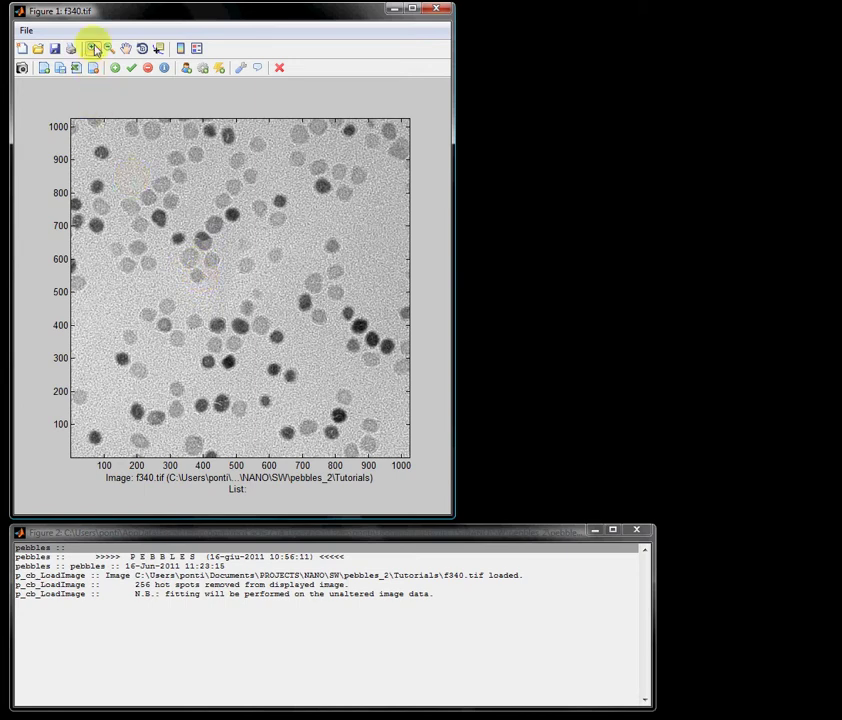
# Manually fit an Ellipsoid with the Linear intensity model to the two-toned particle near image position (400, 657) and accept the fit
pyautogui.click(92, 48)
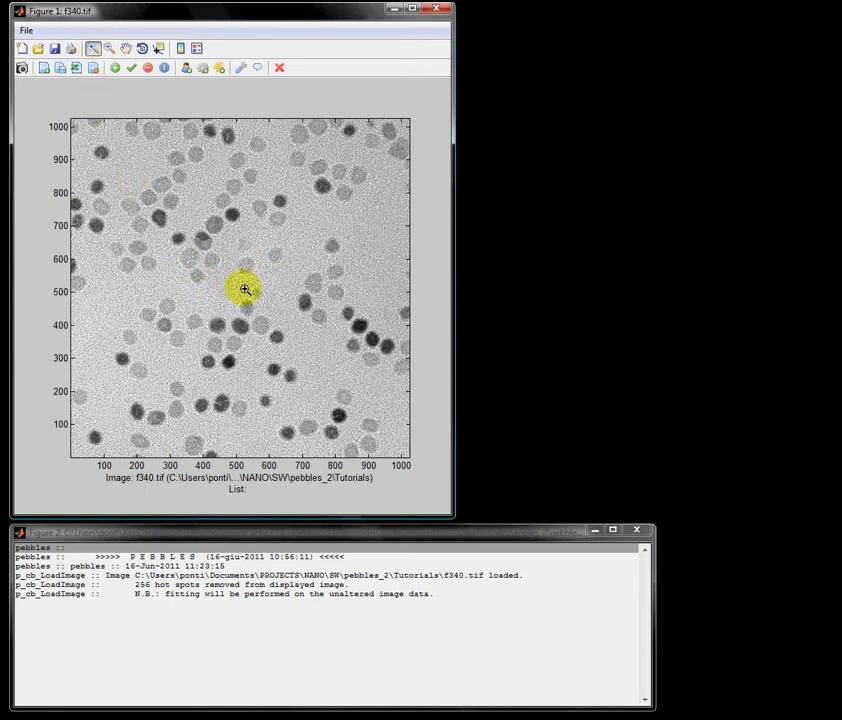
pyautogui.moveTo(243, 291); pyautogui.dragTo(120, 173)
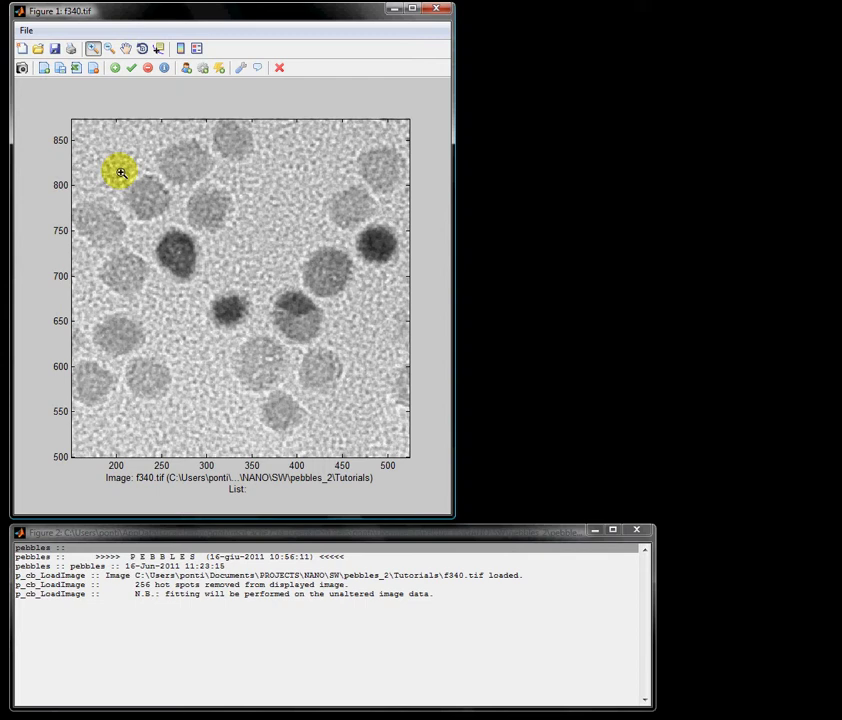
pyautogui.click(90, 48)
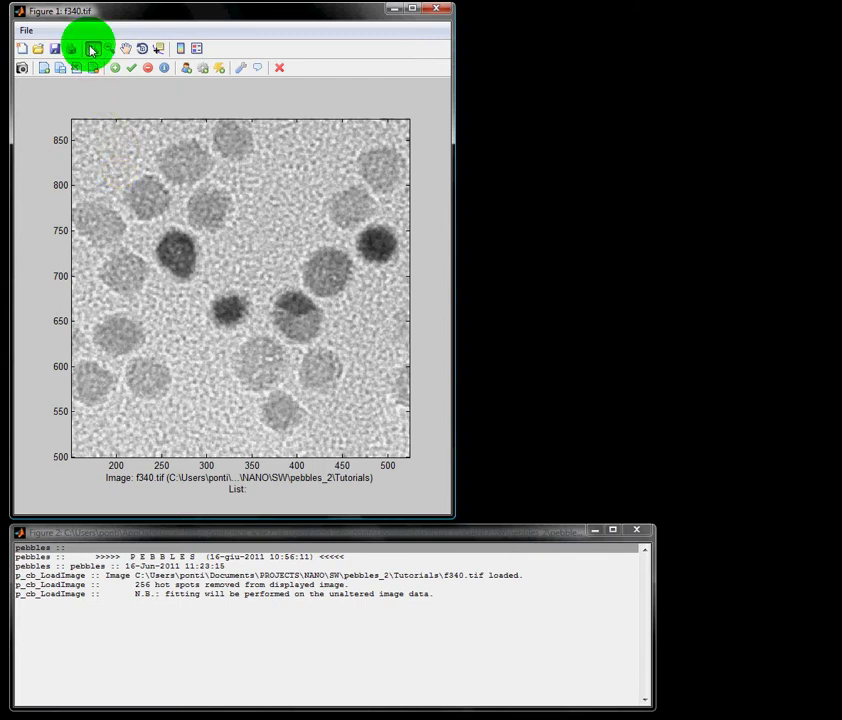
pyautogui.click(187, 69)
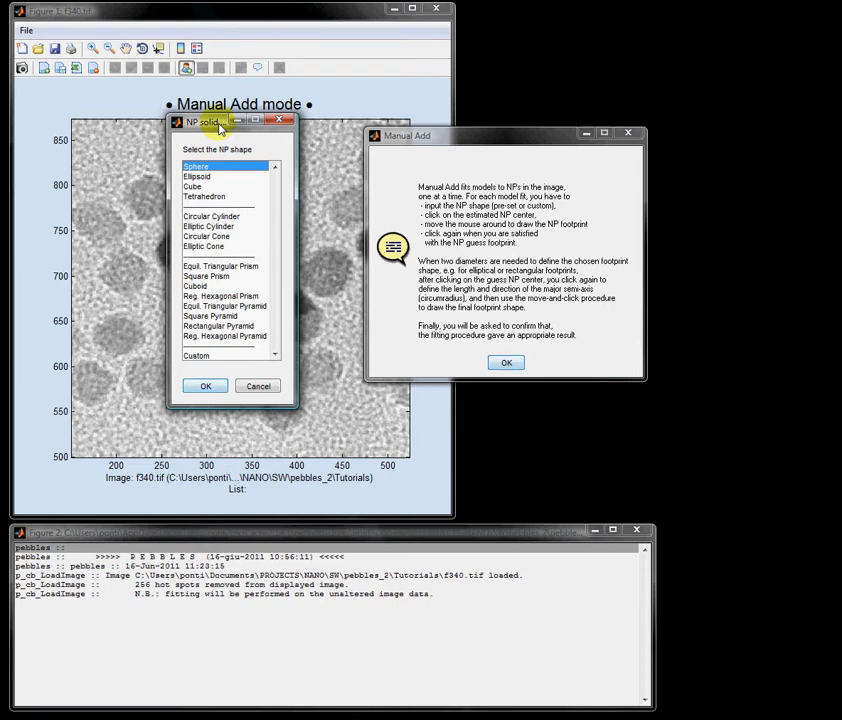
pyautogui.click(206, 177)
pyautogui.click(207, 387)
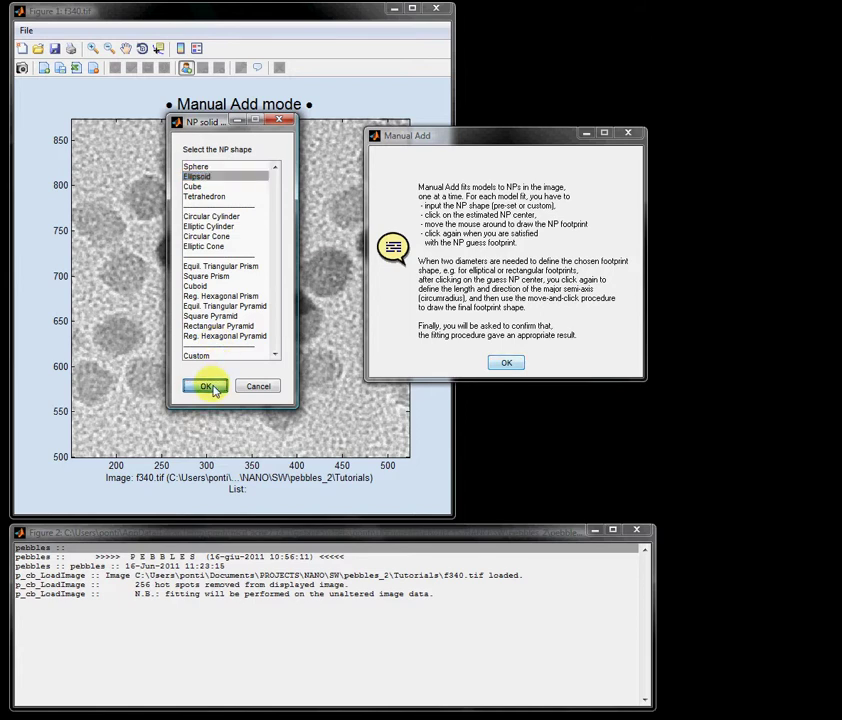
pyautogui.click(207, 387)
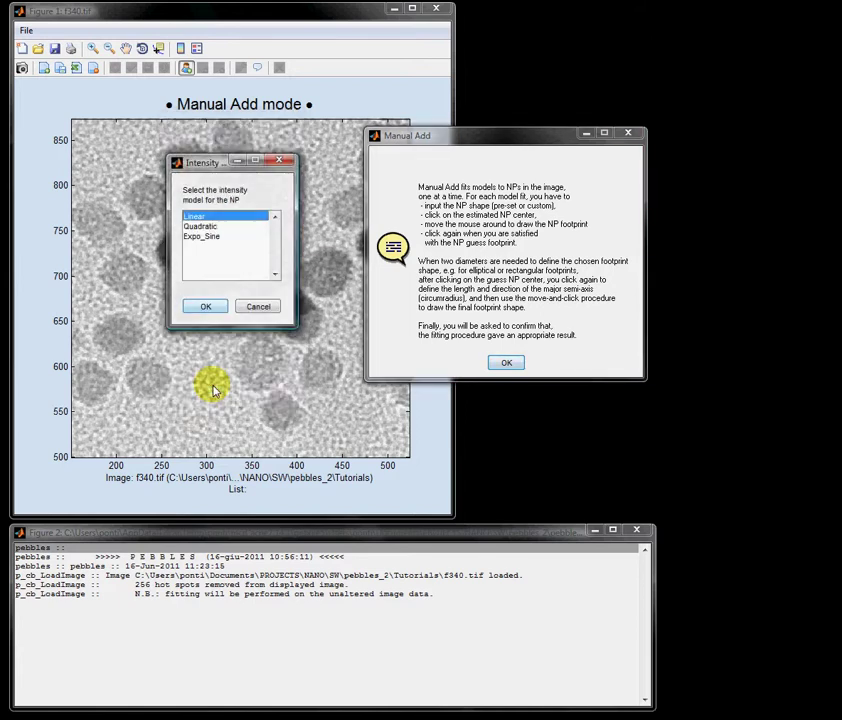
pyautogui.click(207, 306)
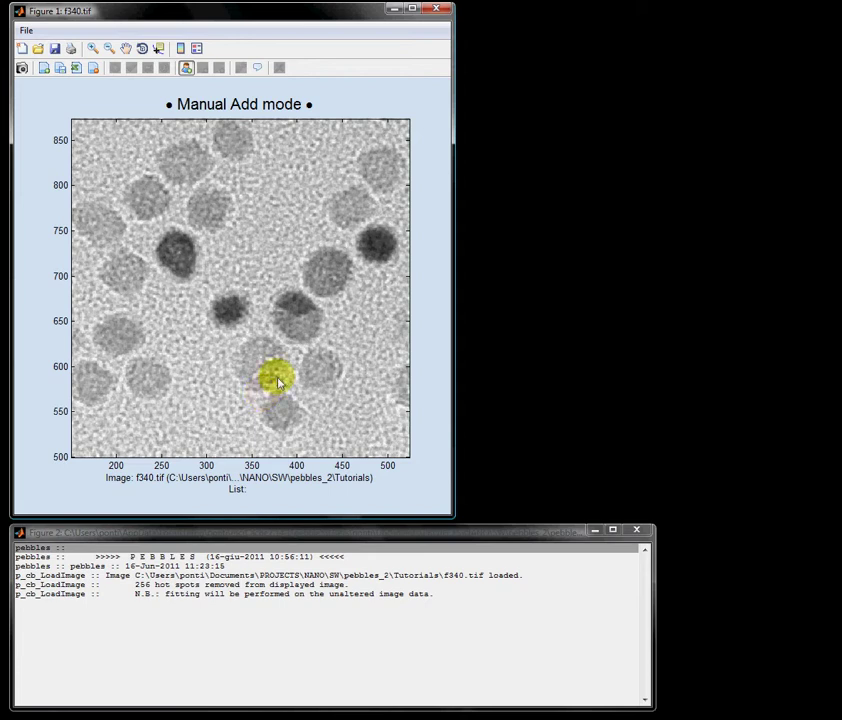
pyautogui.click(296, 317)
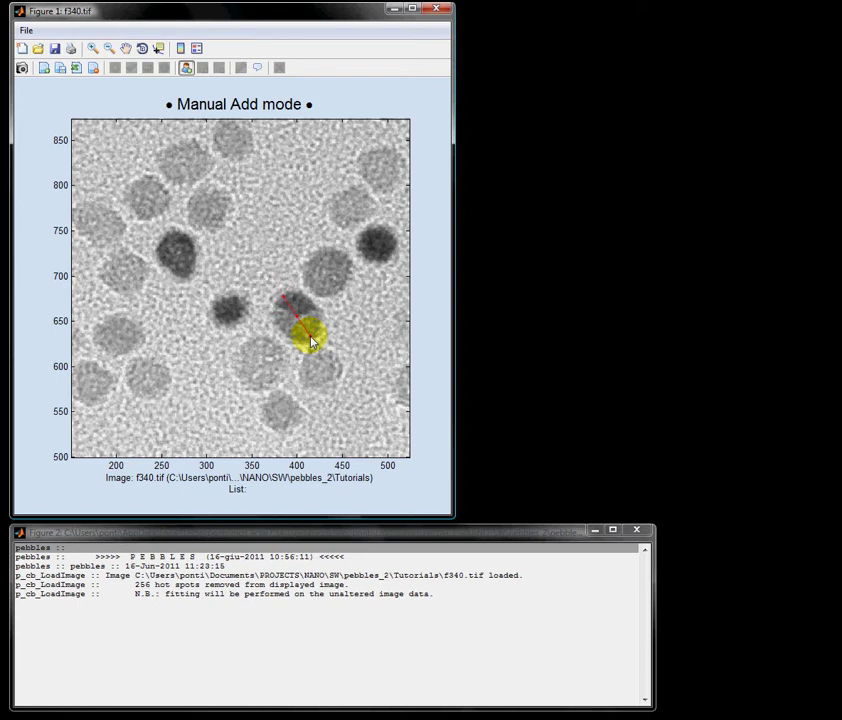
pyautogui.click(311, 342)
pyautogui.click(313, 337)
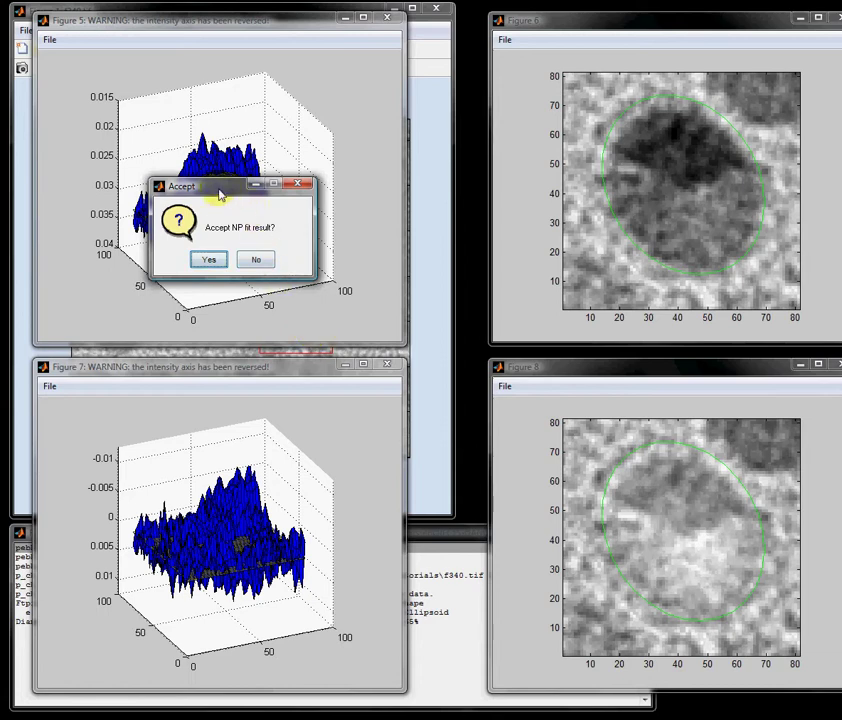
pyautogui.click(208, 260)
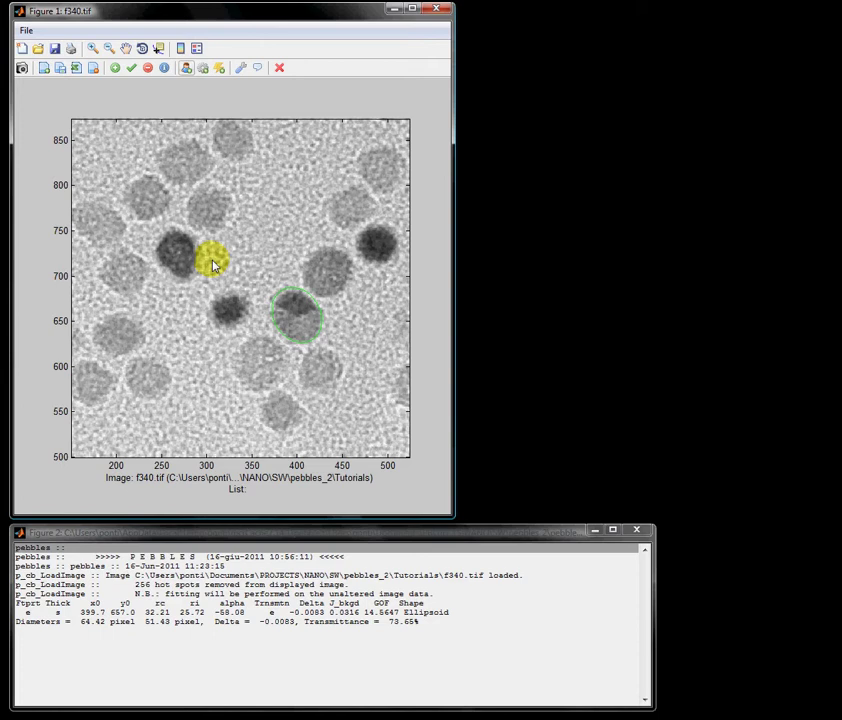
# Manually fit an Elliptic Cylinder with the Constant intensity model to the same two-toned particle and accept the fit
pyautogui.click(185, 68)
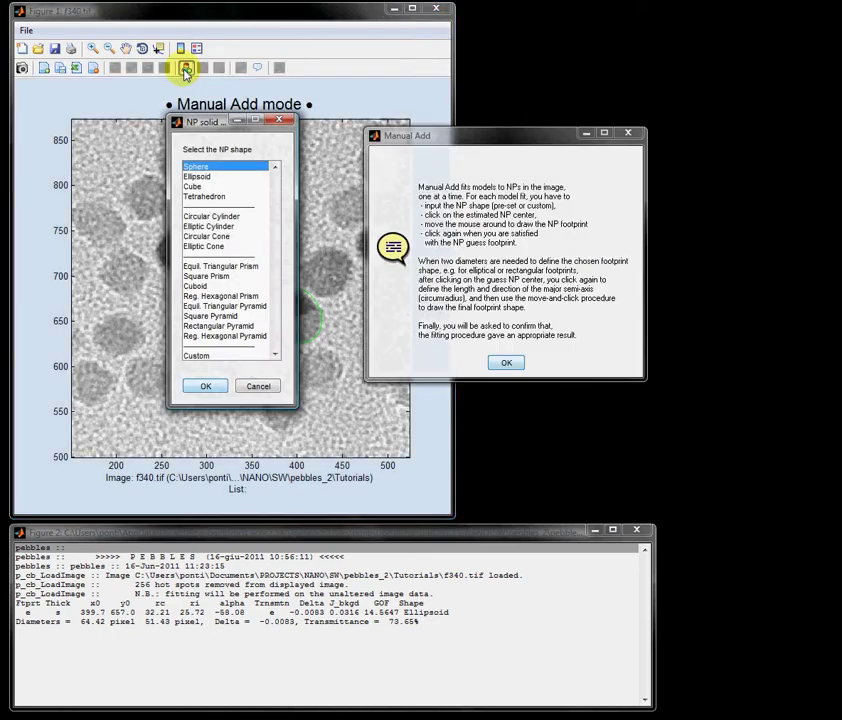
pyautogui.click(218, 226)
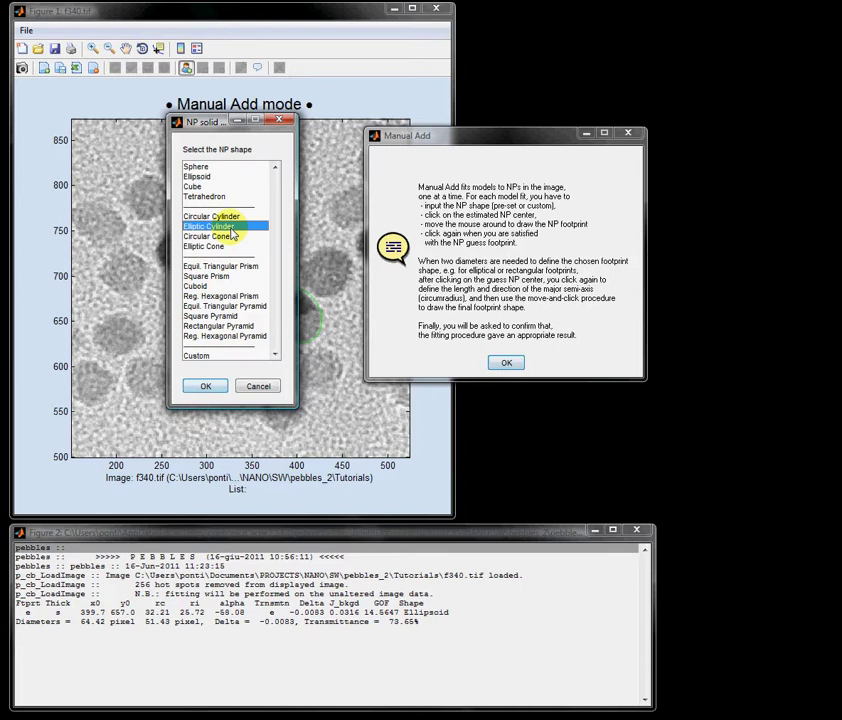
pyautogui.click(205, 387)
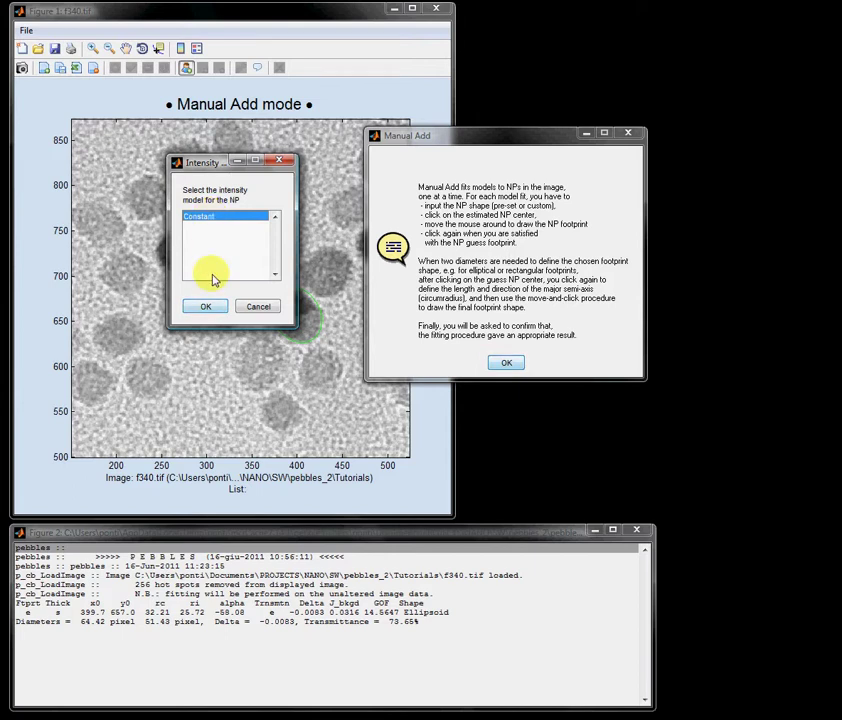
pyautogui.click(206, 306)
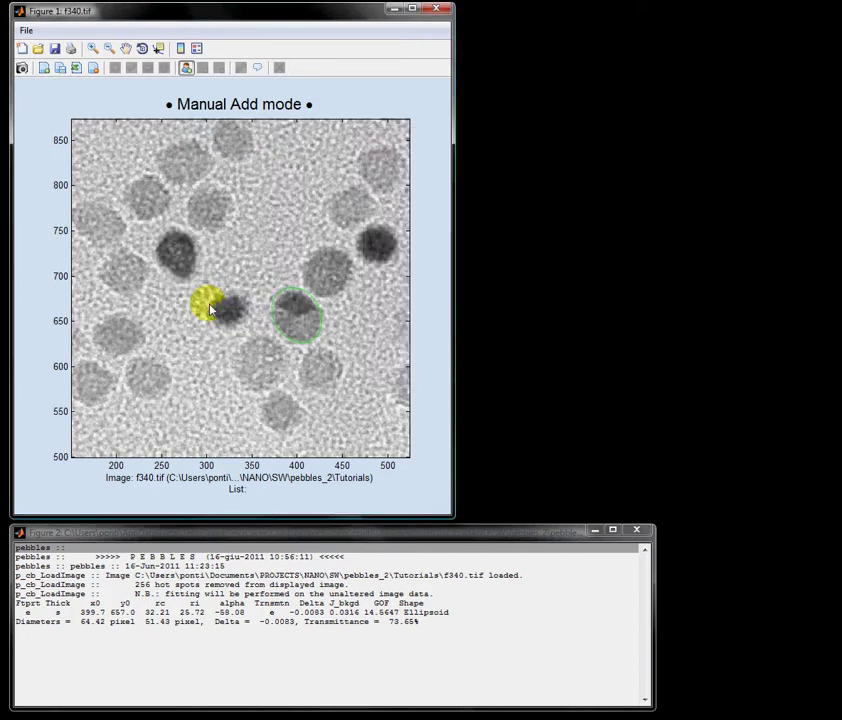
pyautogui.click(322, 319)
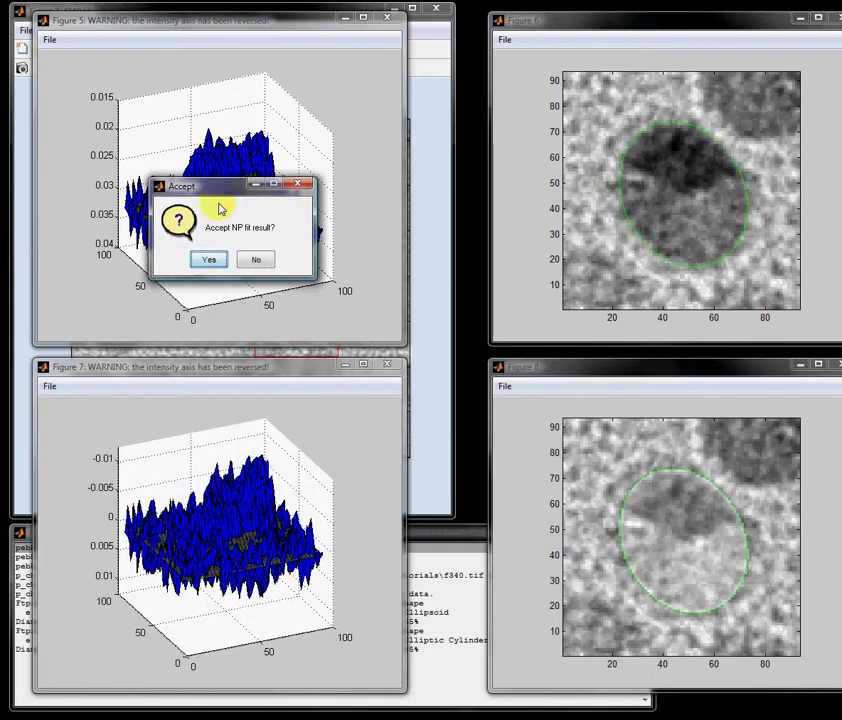
pyautogui.click(222, 260)
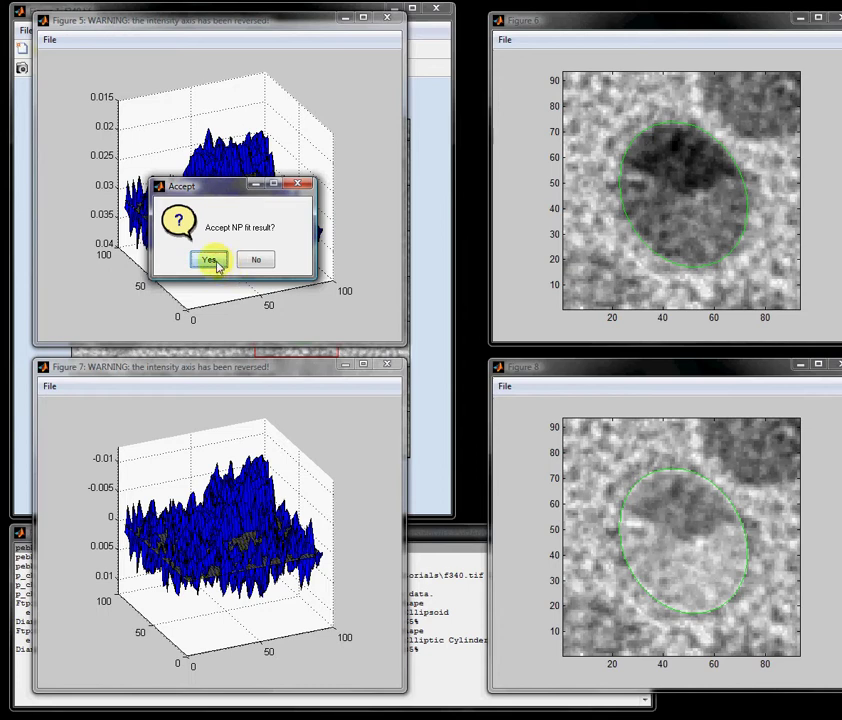
pyautogui.click(209, 260)
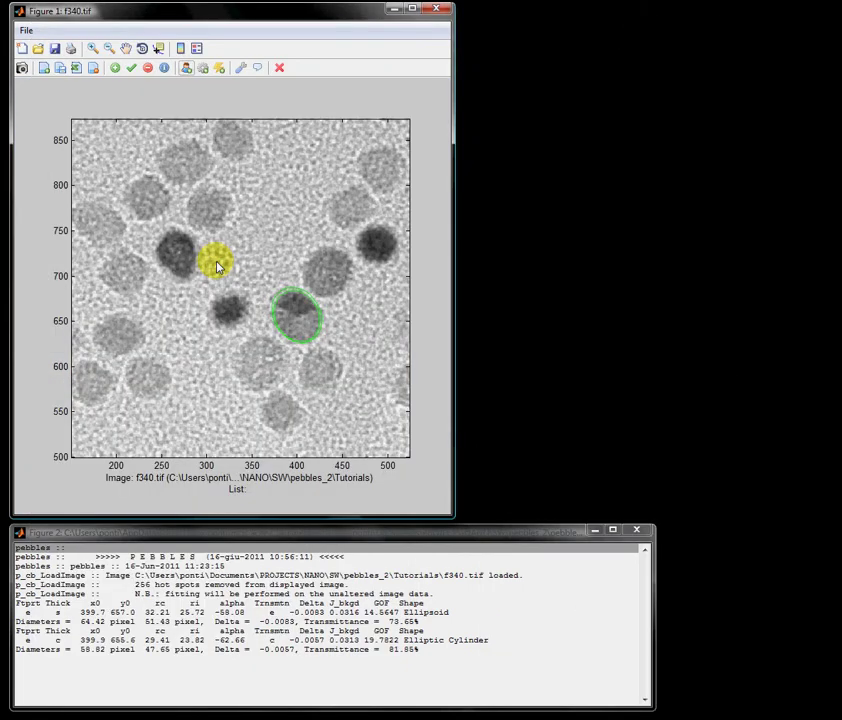
# Manually fit an Ellipsoid with the Linear intensity model to the dark particle near image position (267, 725) and accept the fit
pyautogui.click(287, 534)
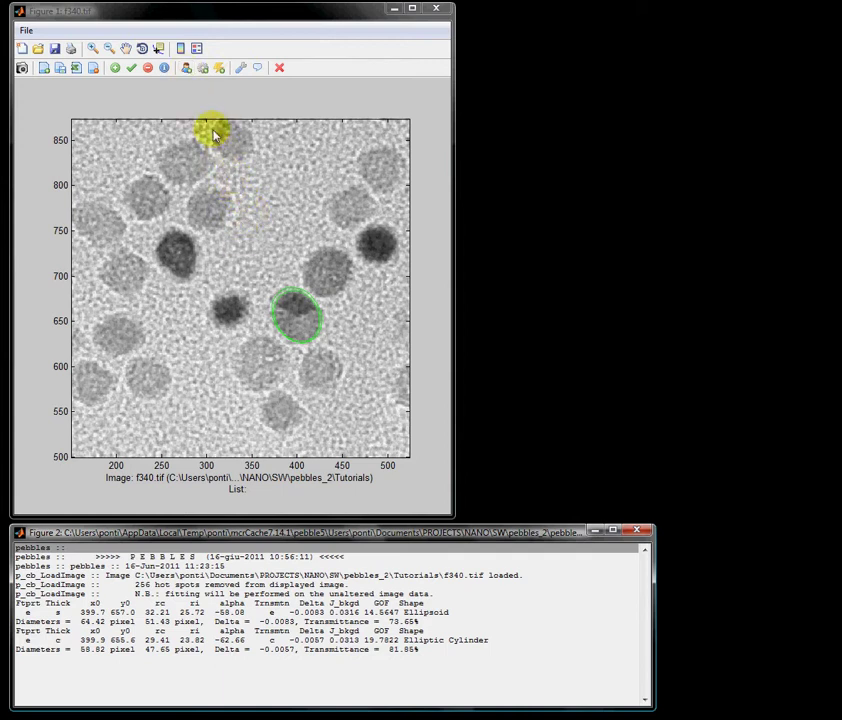
pyautogui.click(185, 68)
pyautogui.click(214, 177)
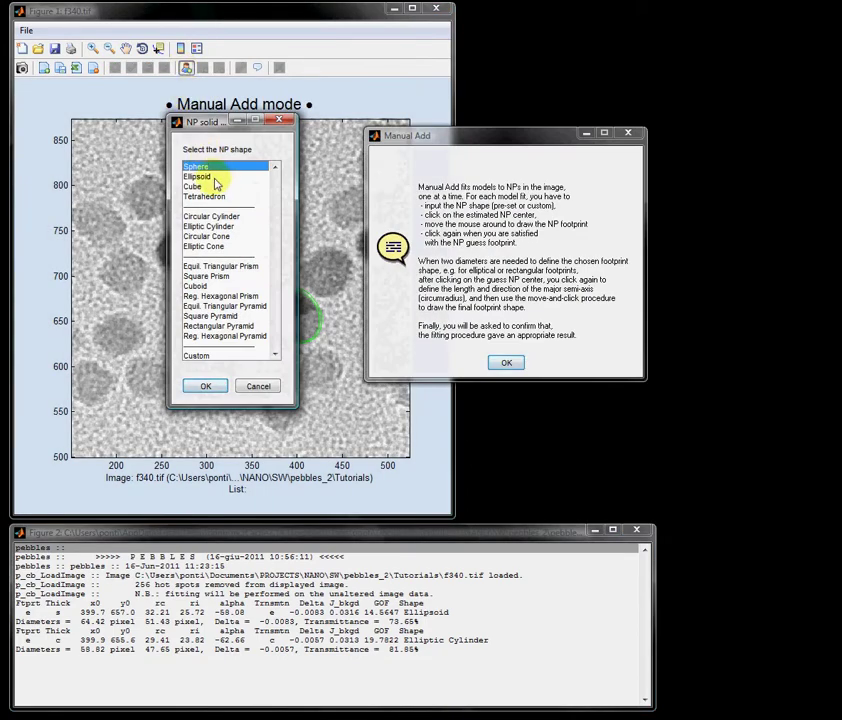
pyautogui.click(210, 386)
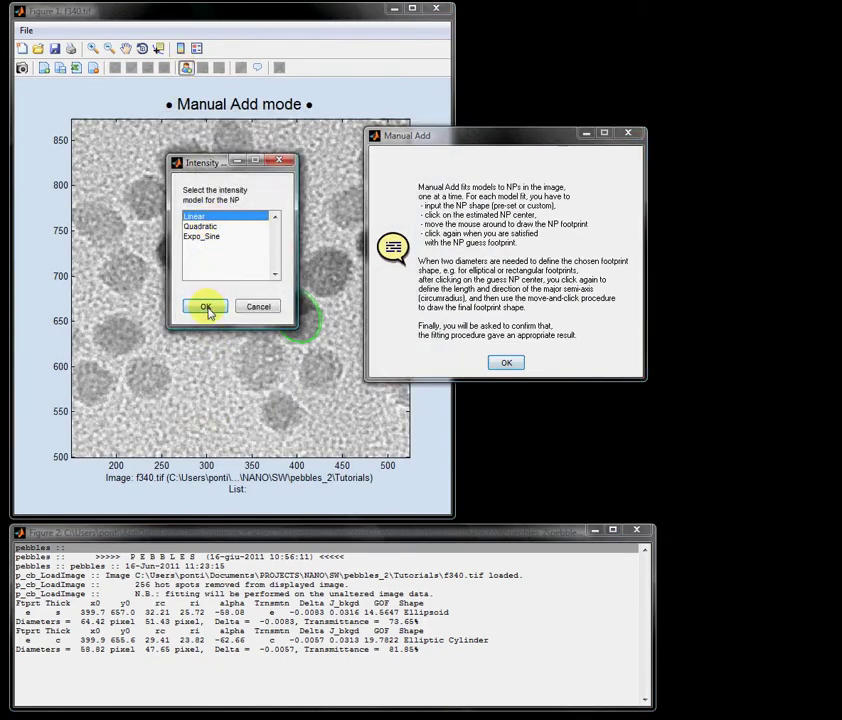
pyautogui.click(206, 307)
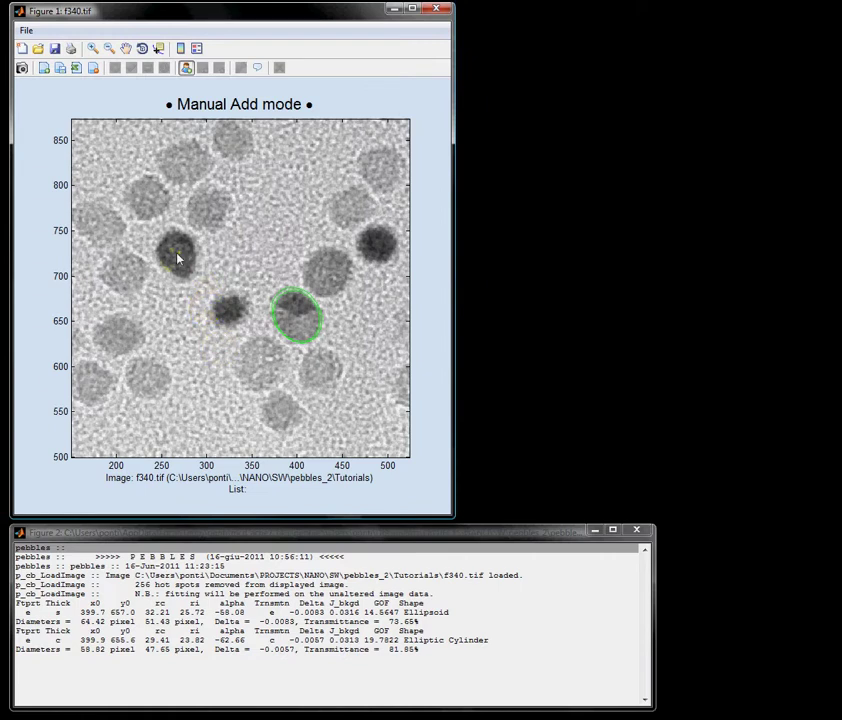
pyautogui.moveTo(178, 260); pyautogui.dragTo(194, 274)
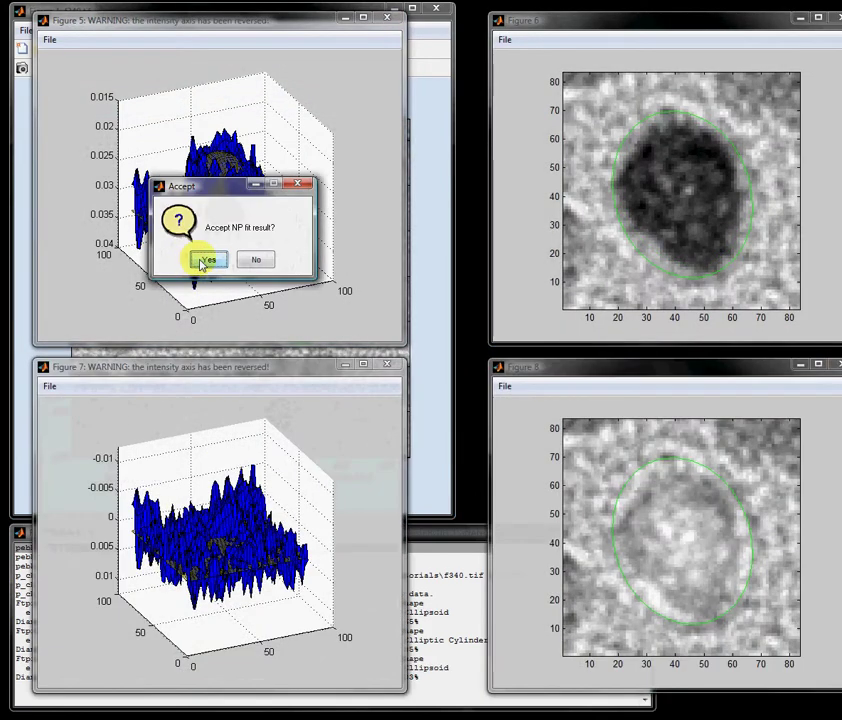
pyautogui.click(206, 260)
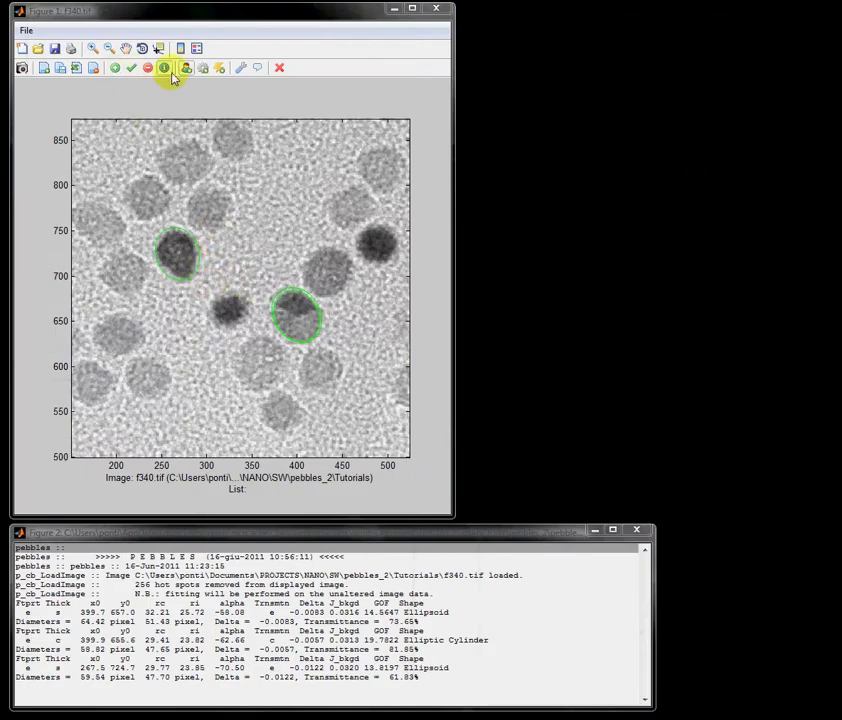
# Manually fit an Ellipsoid to the grey particle just above and right of the two-toned one, near image position (434, 705), and accept the fit
pyautogui.click(186, 67)
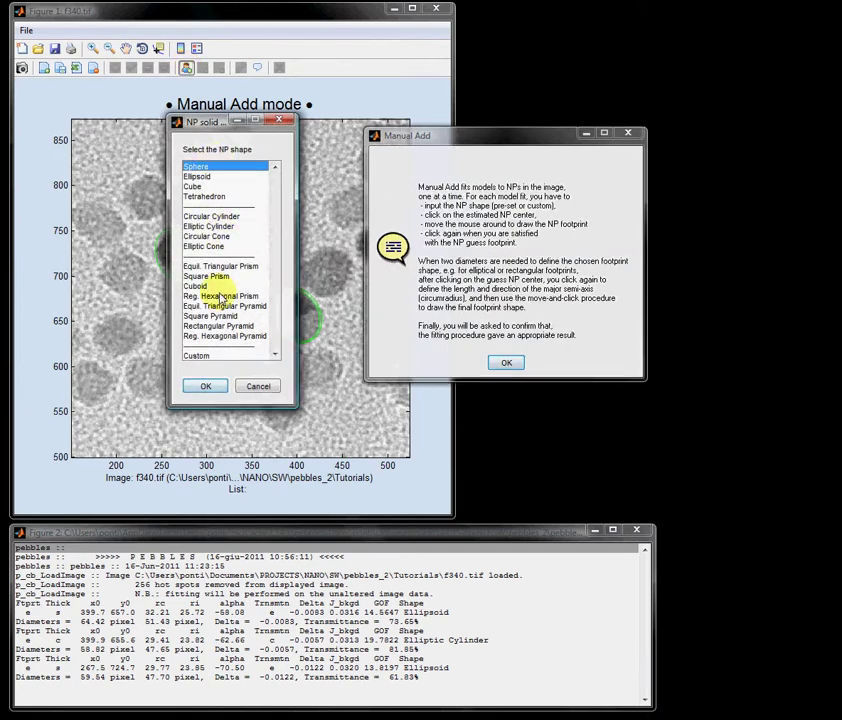
pyautogui.click(196, 176)
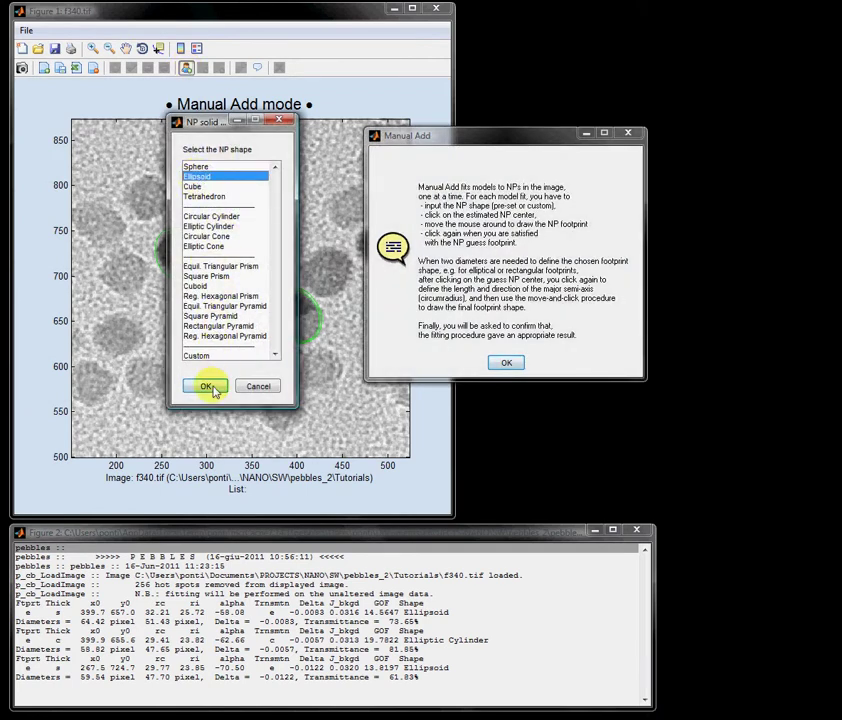
pyautogui.click(210, 388)
pyautogui.click(208, 307)
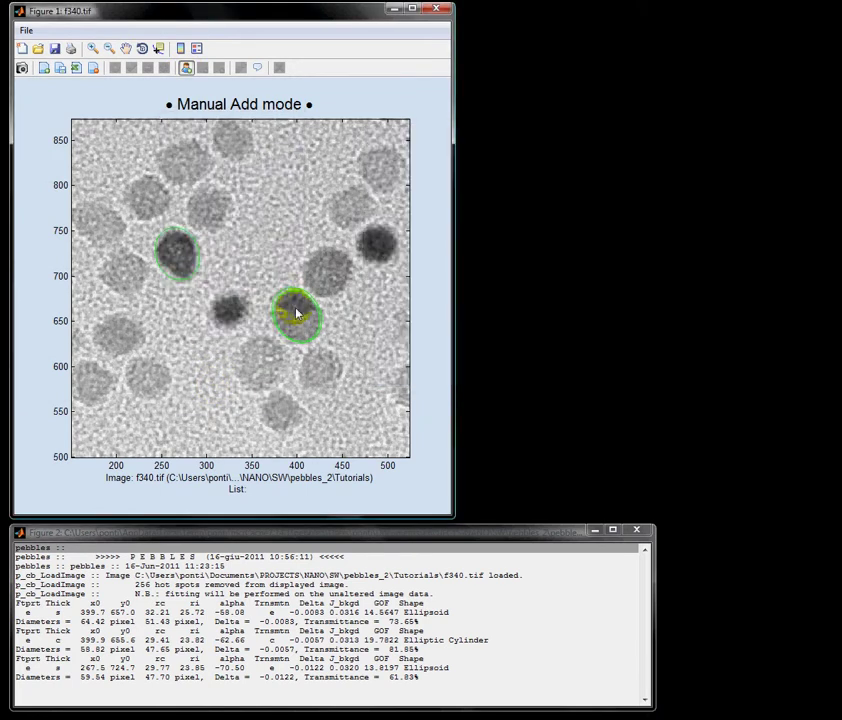
pyautogui.click(326, 270)
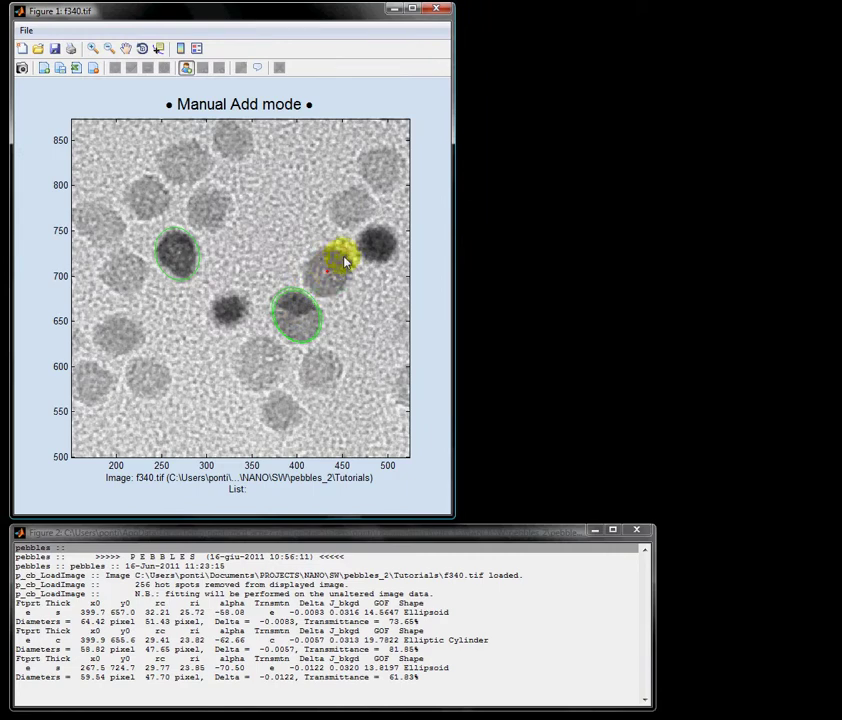
pyautogui.click(347, 285)
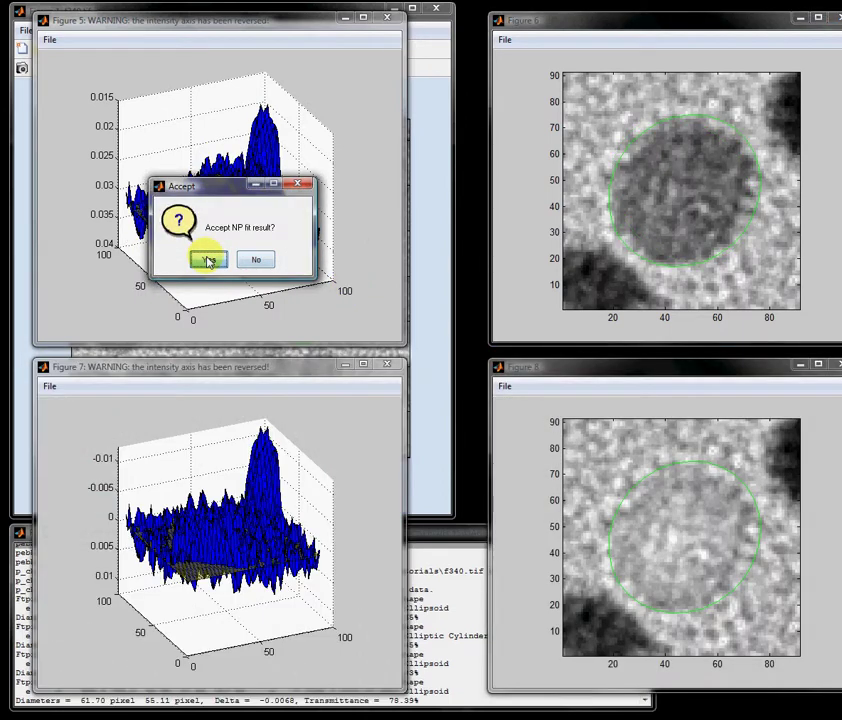
pyautogui.click(208, 260)
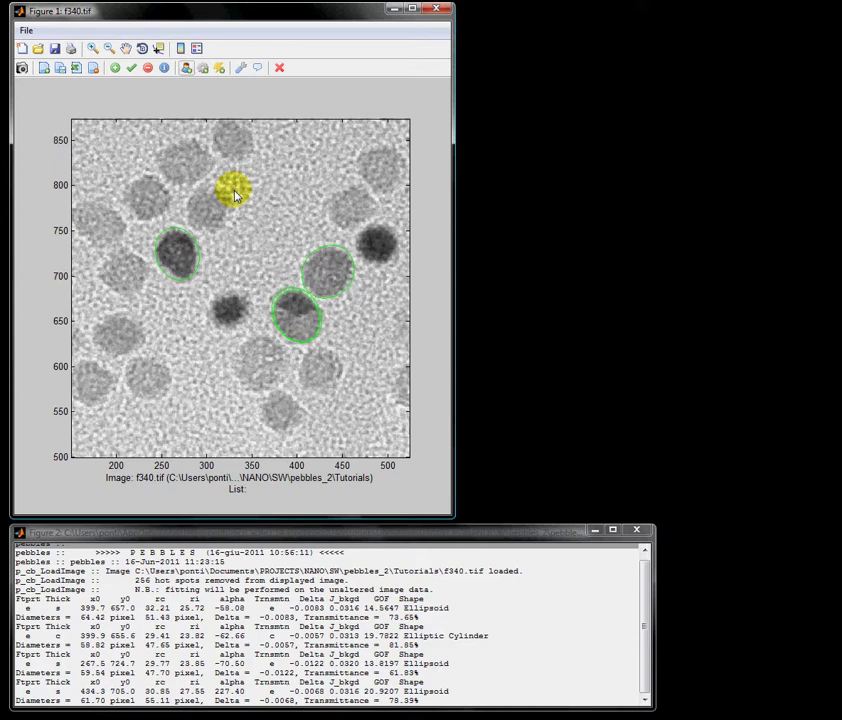
# Start semi-automatic fitting with the Ellipsoid shape, estimated diameters of 62 and 50 pixels, and the Linear intensity model
pyautogui.click(202, 68)
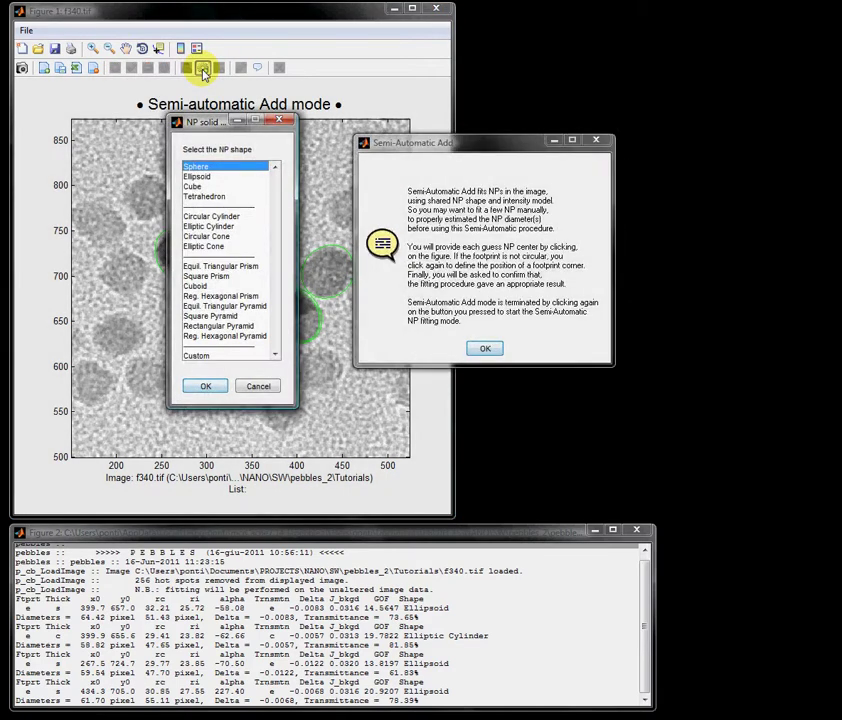
pyautogui.click(197, 176)
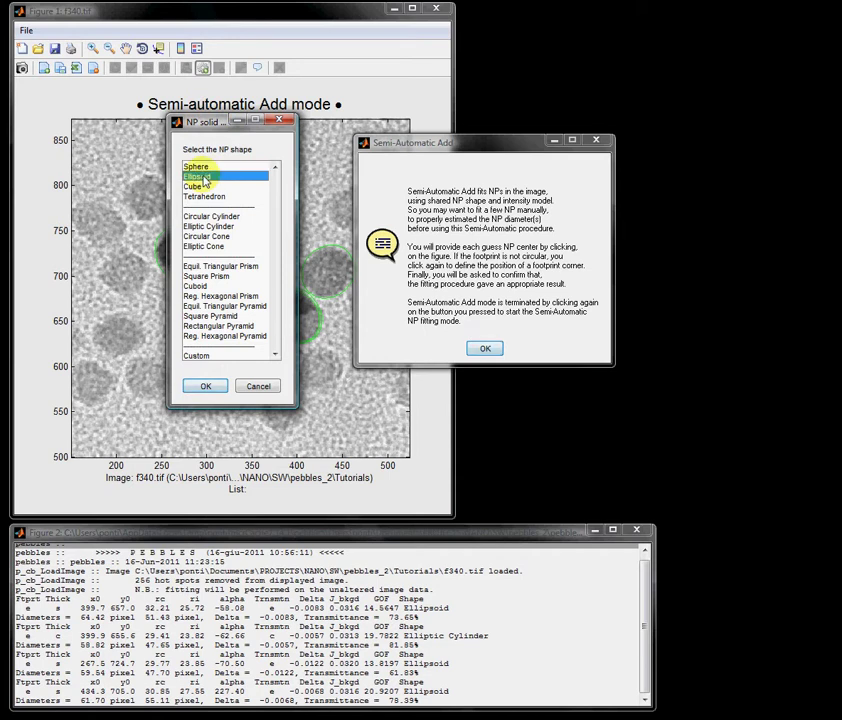
pyautogui.click(214, 393)
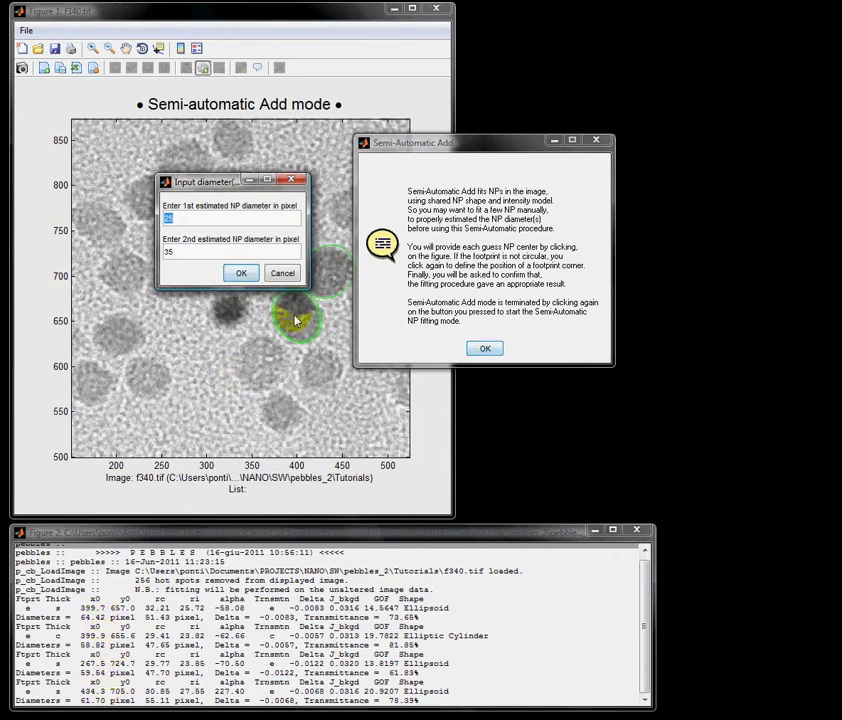
pyautogui.write('62')
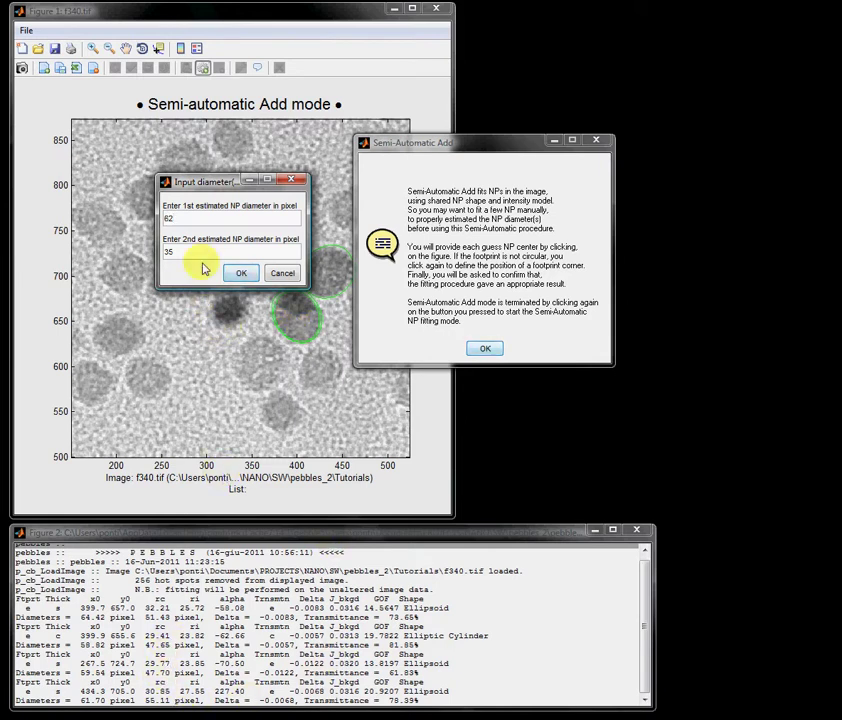
pyautogui.doubleClick(168, 251)
pyautogui.write('50')
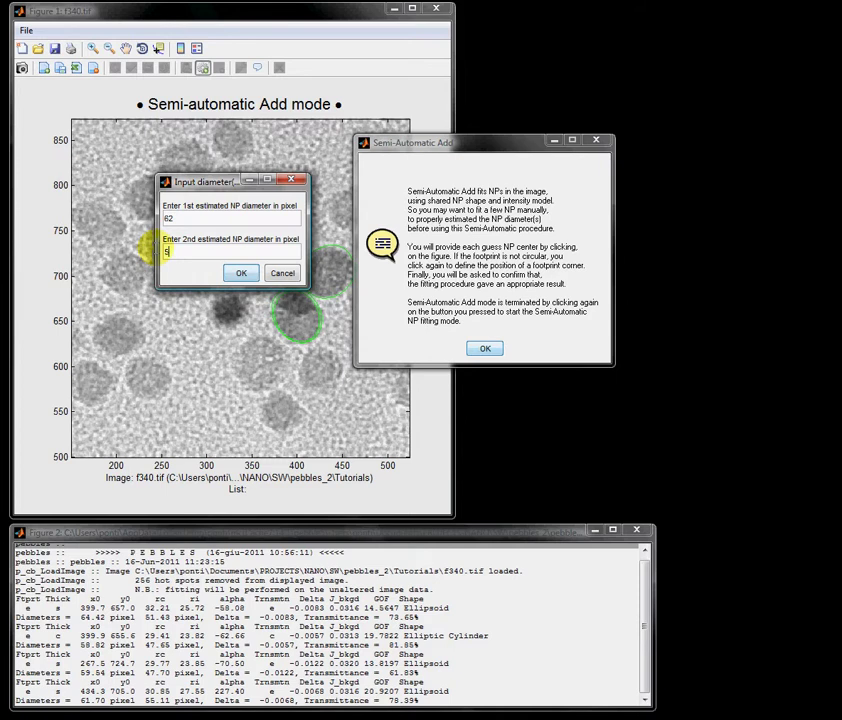
pyautogui.click(250, 277)
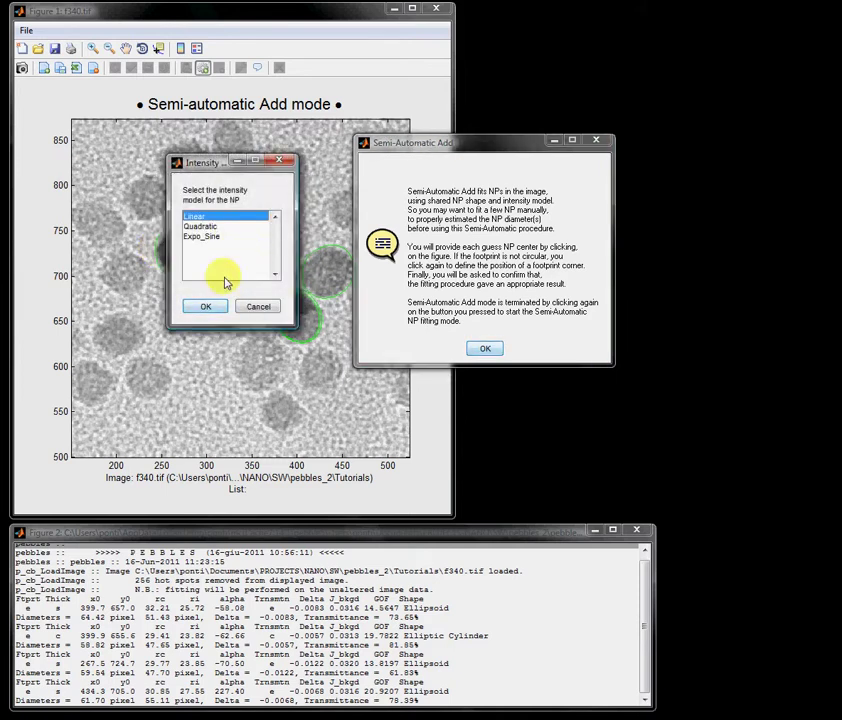
pyautogui.click(208, 307)
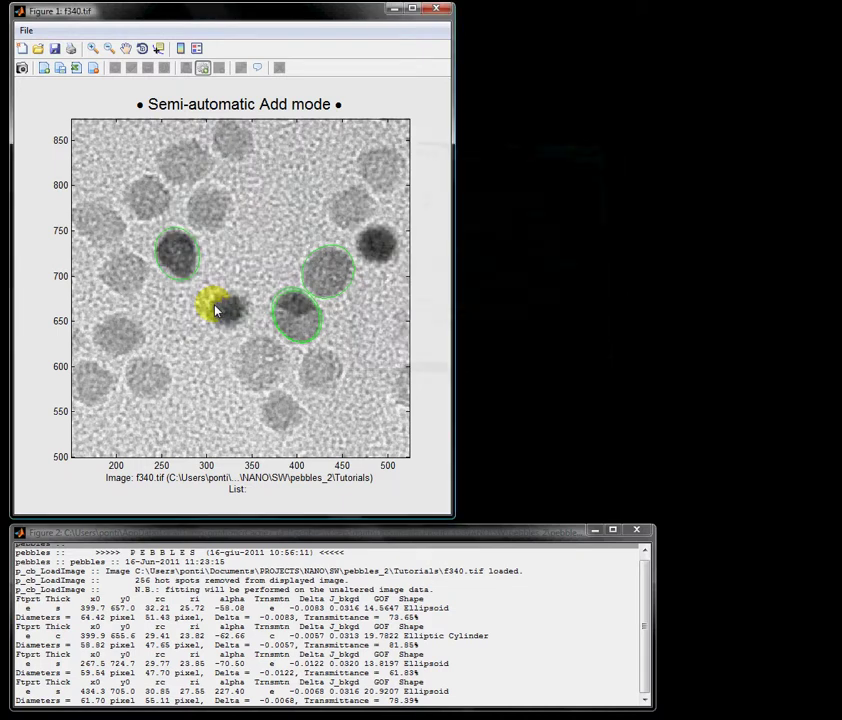
# Semi-automatically fit the grey particle near image position (276, 825), marking its centre and axis direction, and accept the fit
pyautogui.click(185, 165)
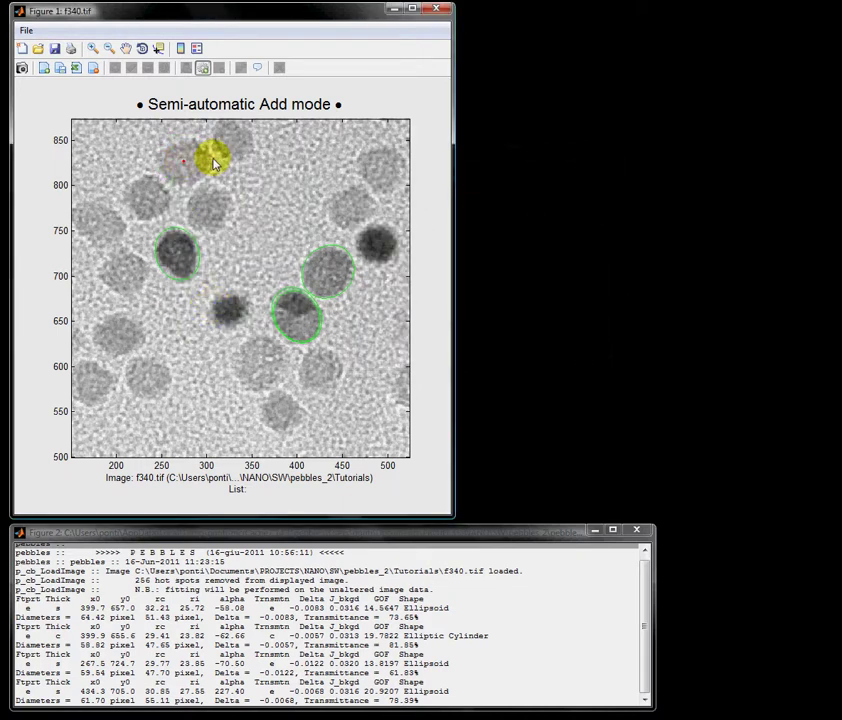
pyautogui.click(212, 165)
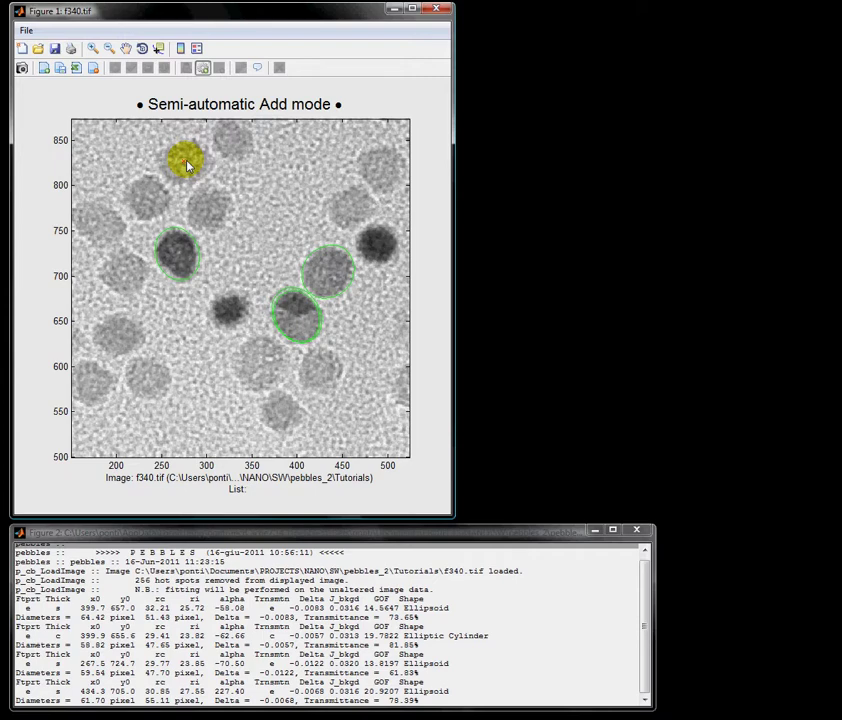
pyautogui.click(212, 155)
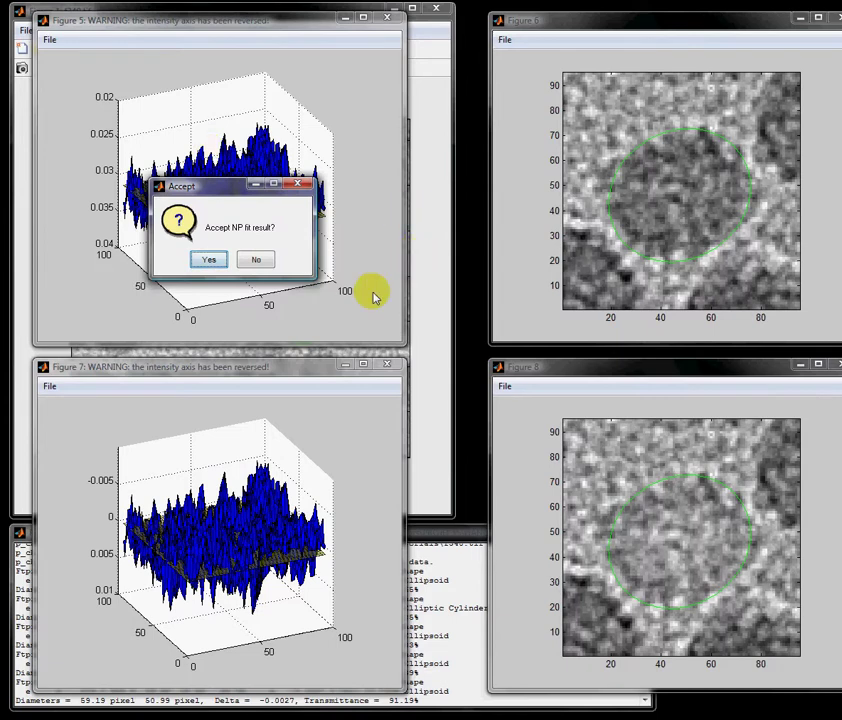
pyautogui.click(210, 260)
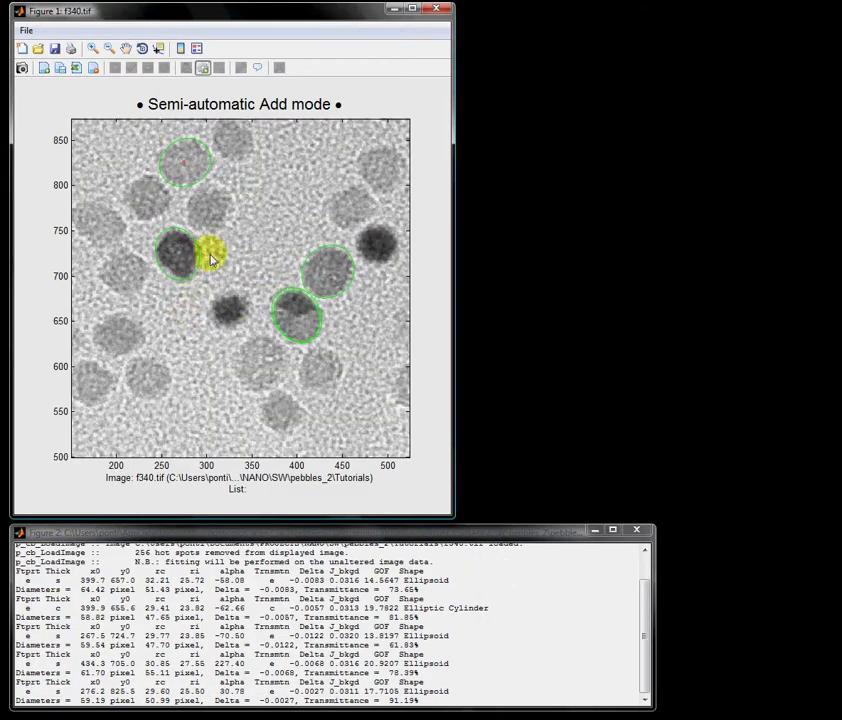
# Semi-automatically fit the grey particle near image position (302, 773), accept the fit, and end semi-automatic fitting
pyautogui.click(226, 183)
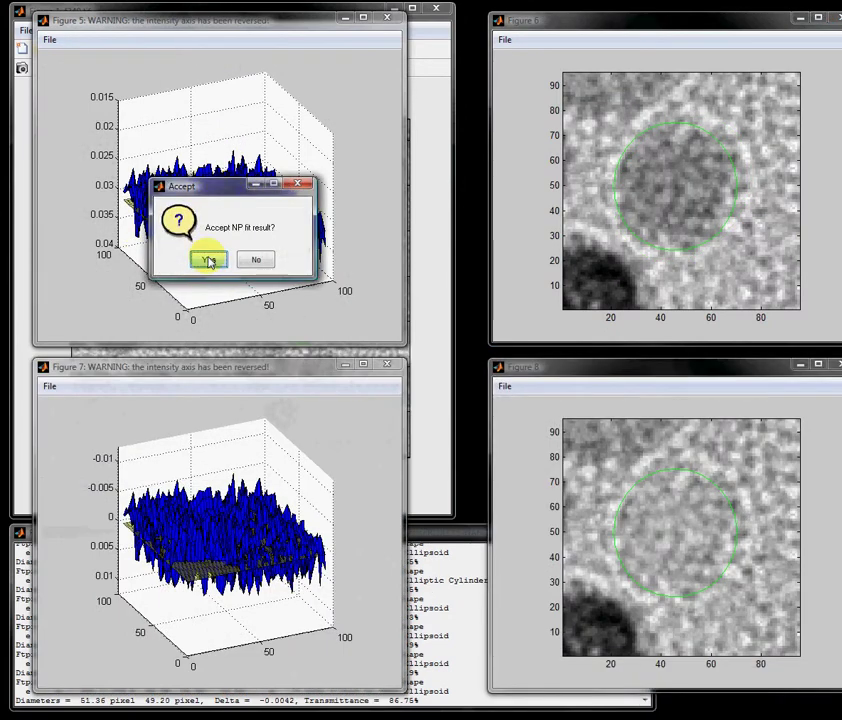
pyautogui.click(208, 260)
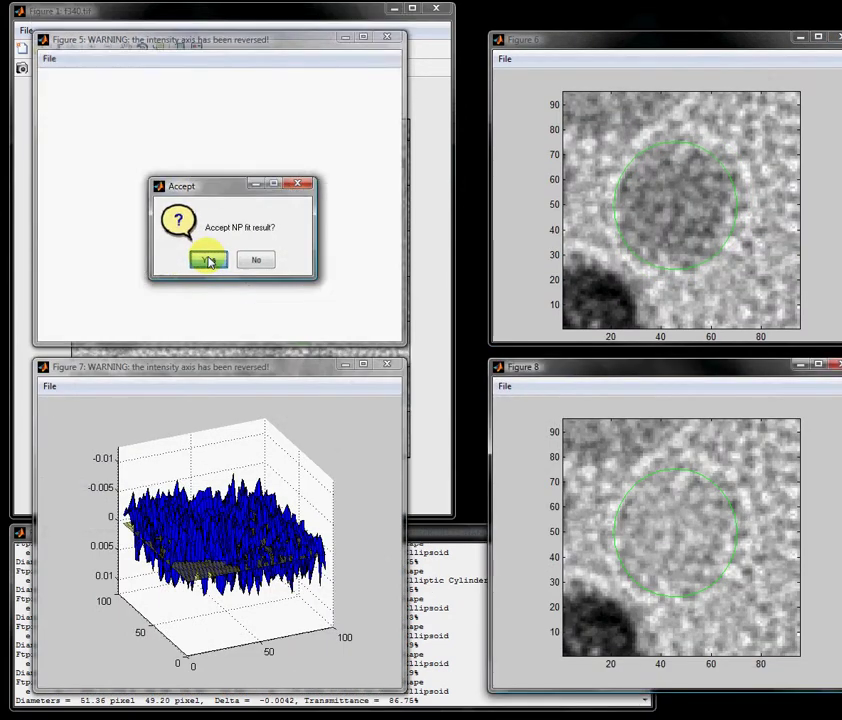
pyautogui.click(204, 70)
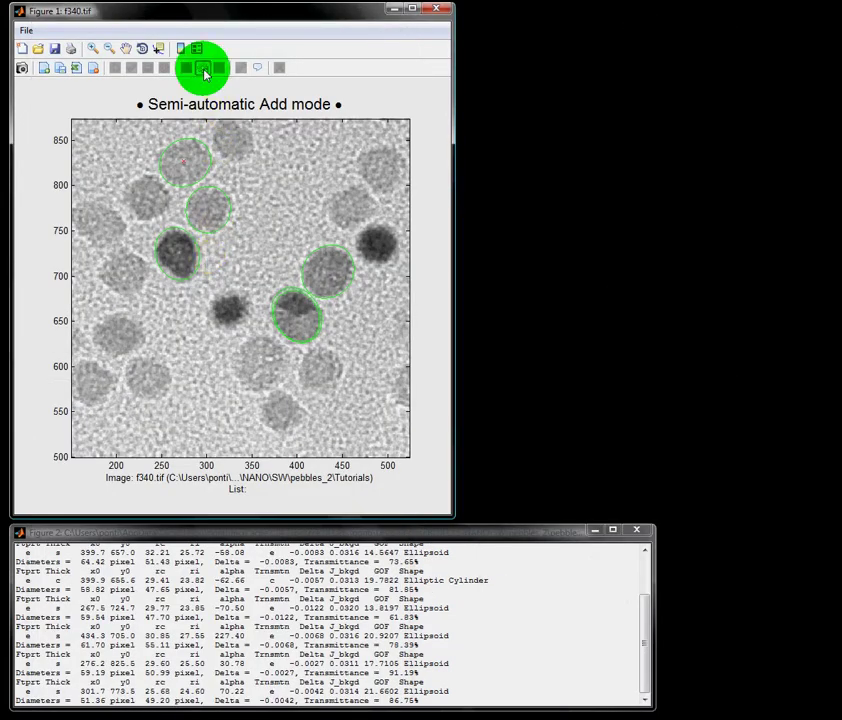
# Load the image D145_56.tif from the Tutorials folder and delete all previous nanoparticle models
pyautogui.click(92, 48)
pyautogui.rightClick(275, 199)
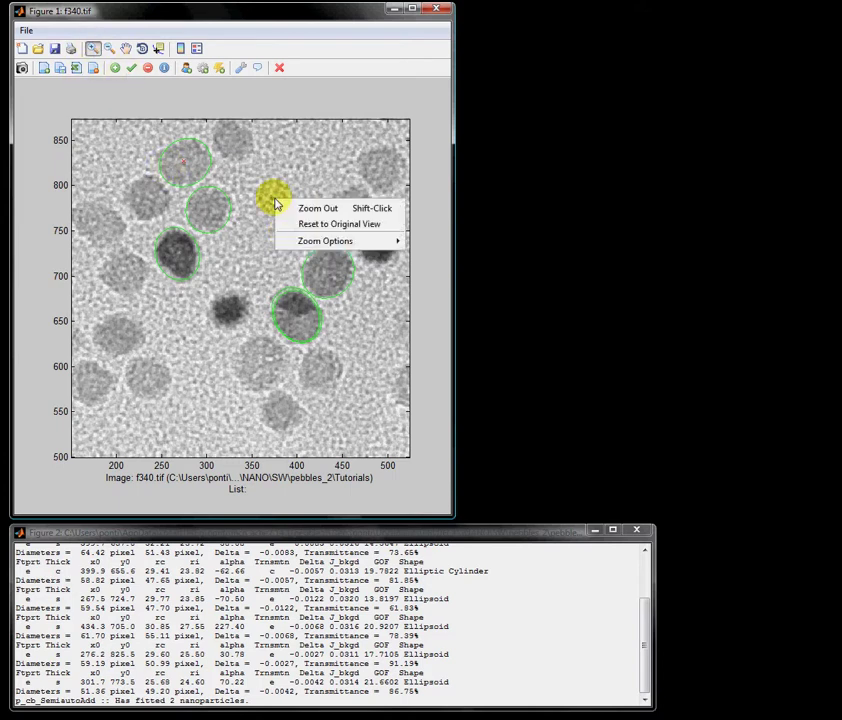
pyautogui.click(300, 221)
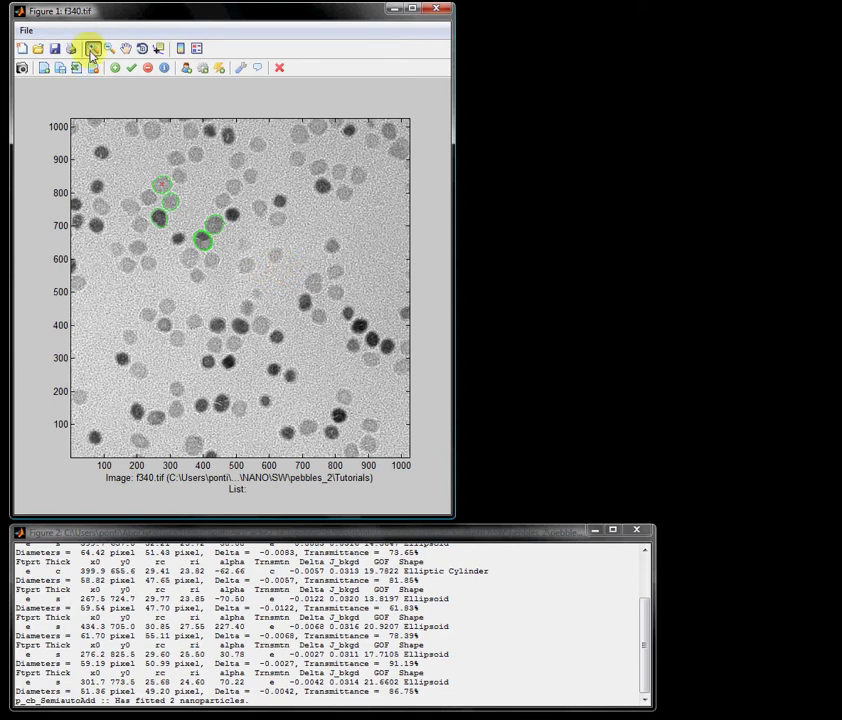
pyautogui.click(92, 49)
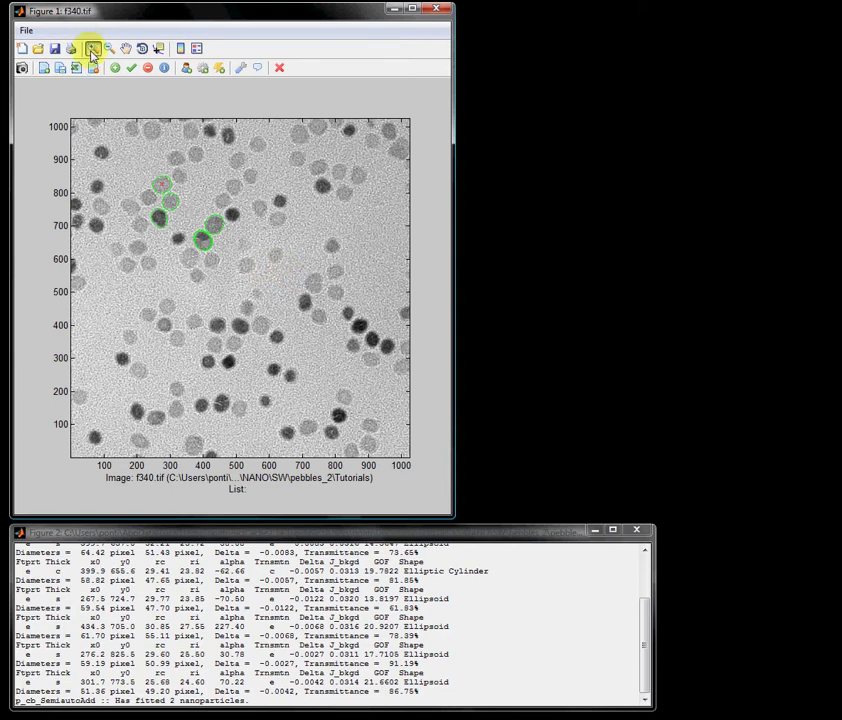
pyautogui.click(22, 70)
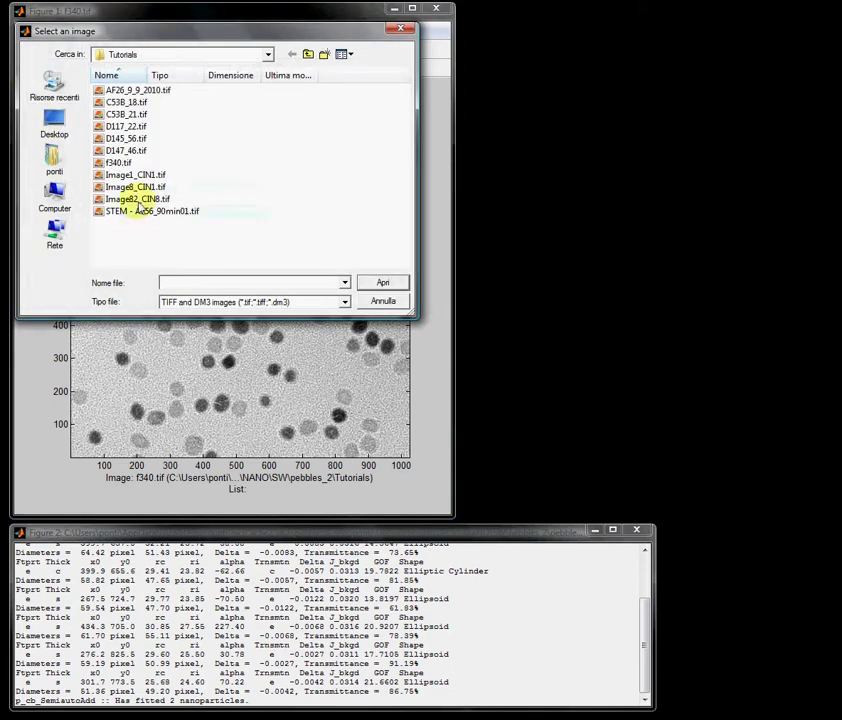
pyautogui.click(130, 139)
pyautogui.click(390, 285)
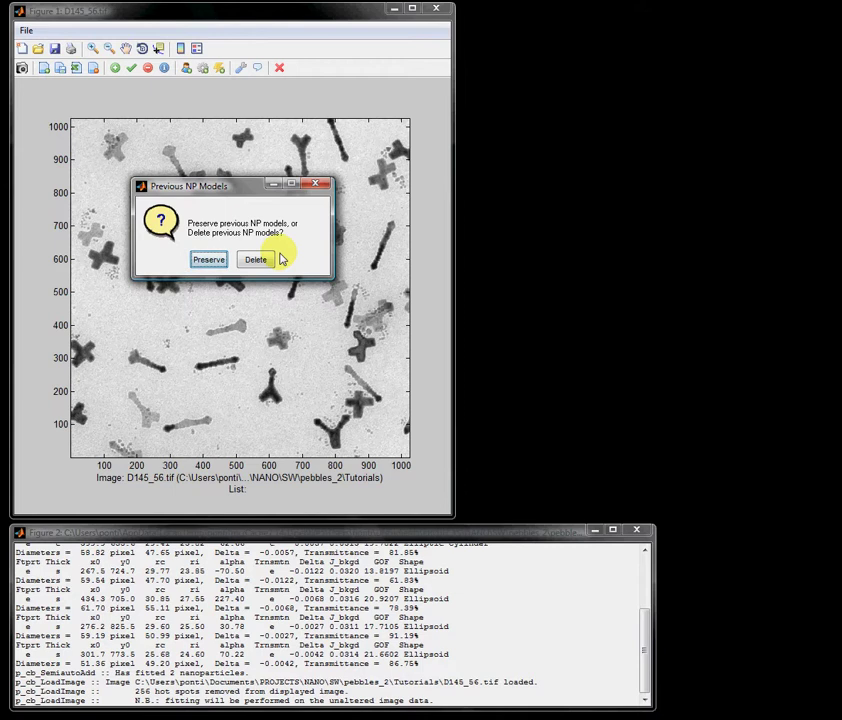
pyautogui.click(260, 260)
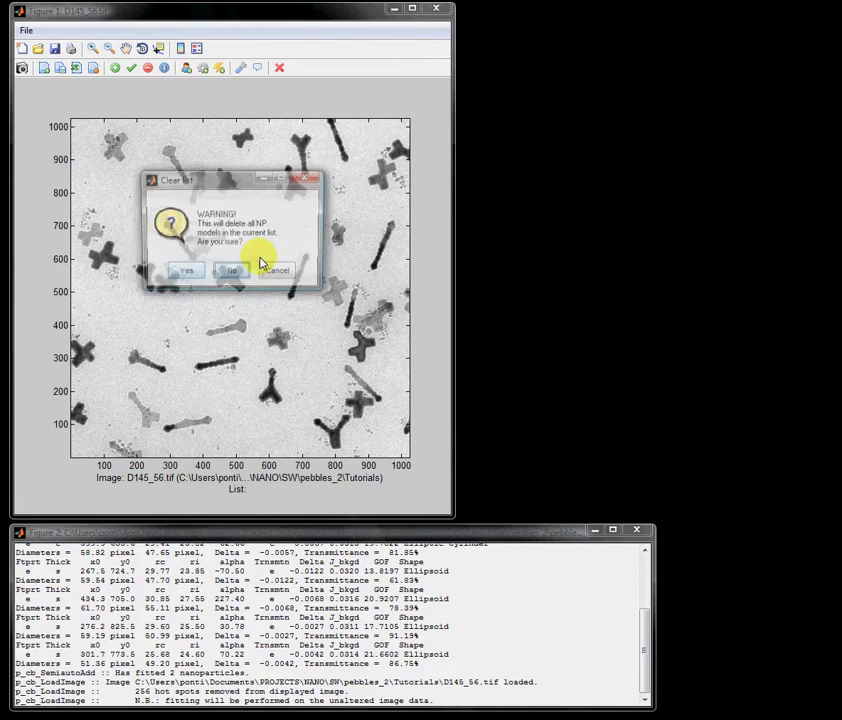
pyautogui.click(180, 272)
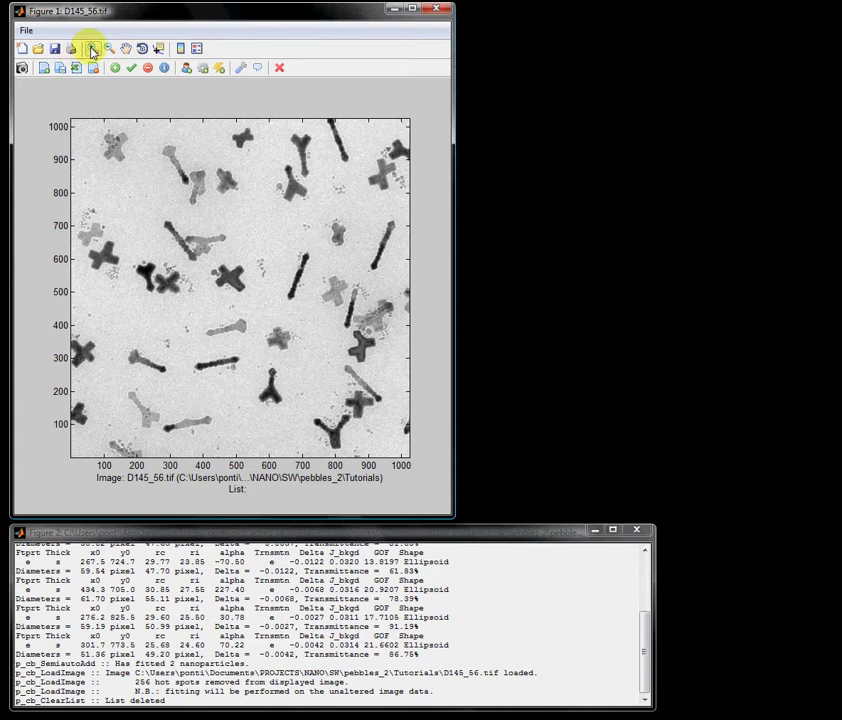
# Manually fit a Cuboid with the Constant intensity model to the dark rod near image position (442, 286) and accept the fit
pyautogui.click(92, 49)
pyautogui.moveTo(177, 343); pyautogui.dragTo(261, 386)
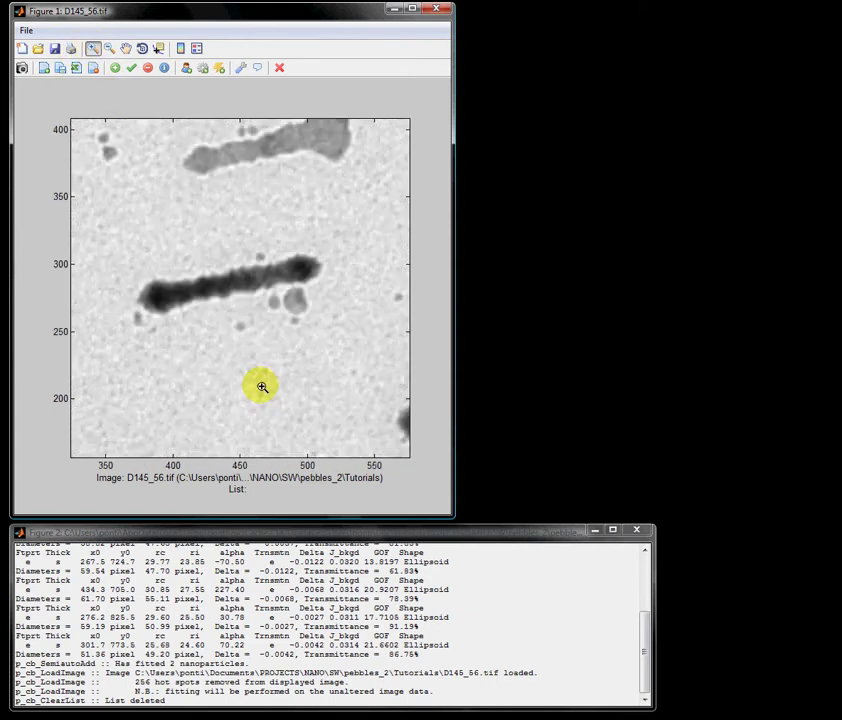
pyautogui.click(92, 49)
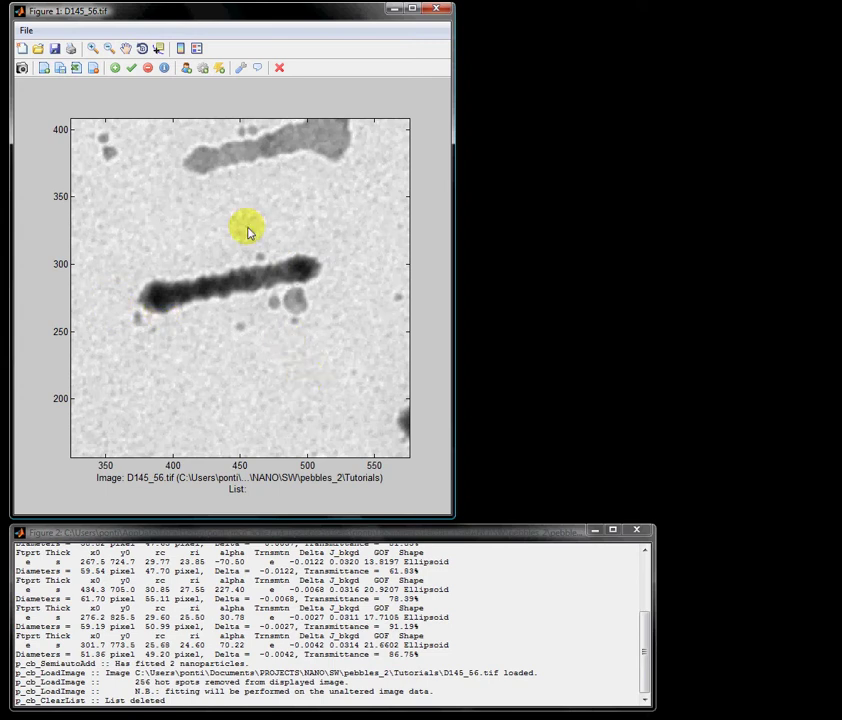
pyautogui.click(186, 69)
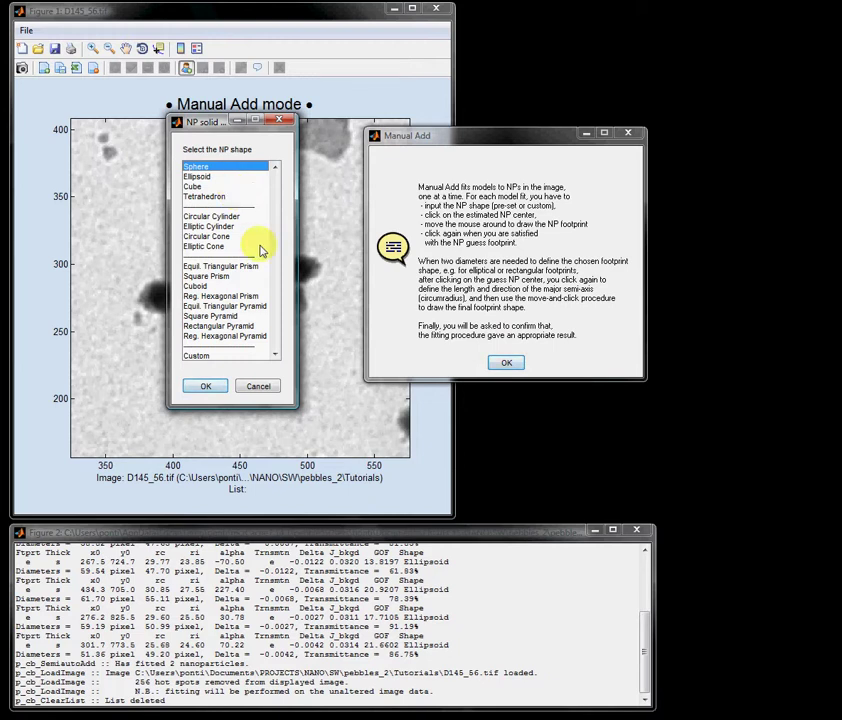
pyautogui.click(198, 287)
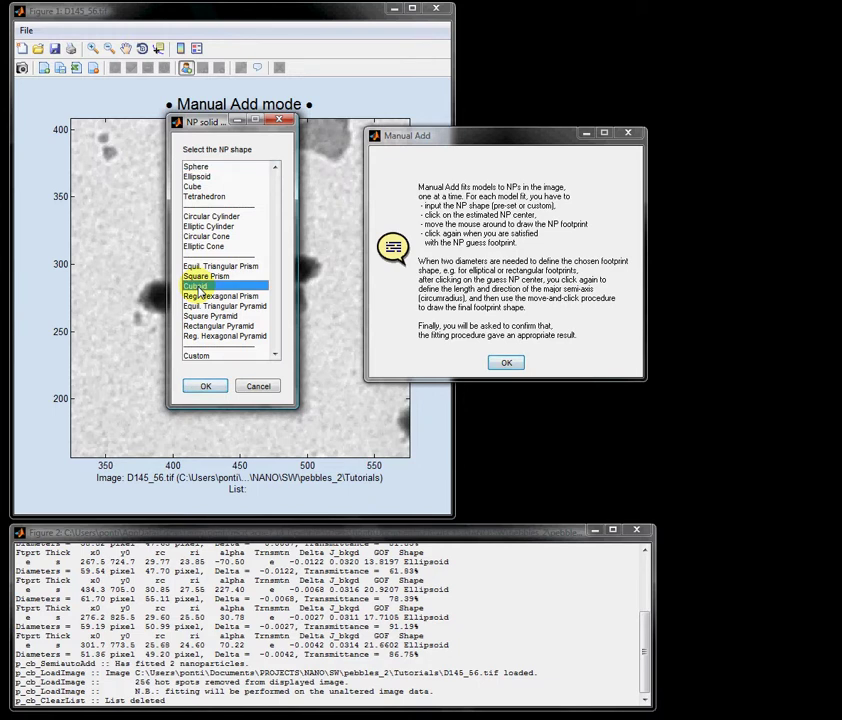
pyautogui.click(214, 386)
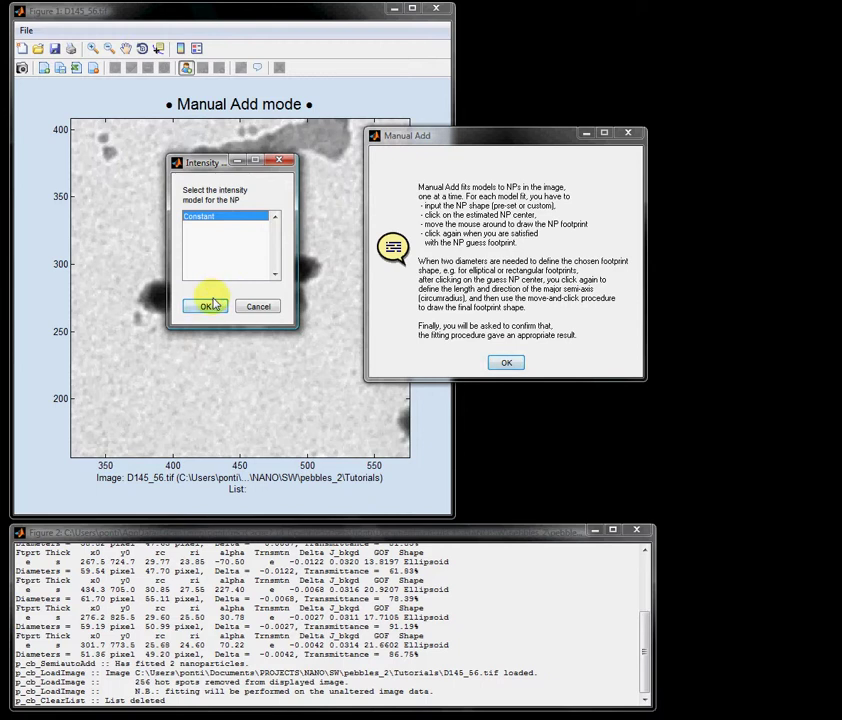
pyautogui.click(210, 305)
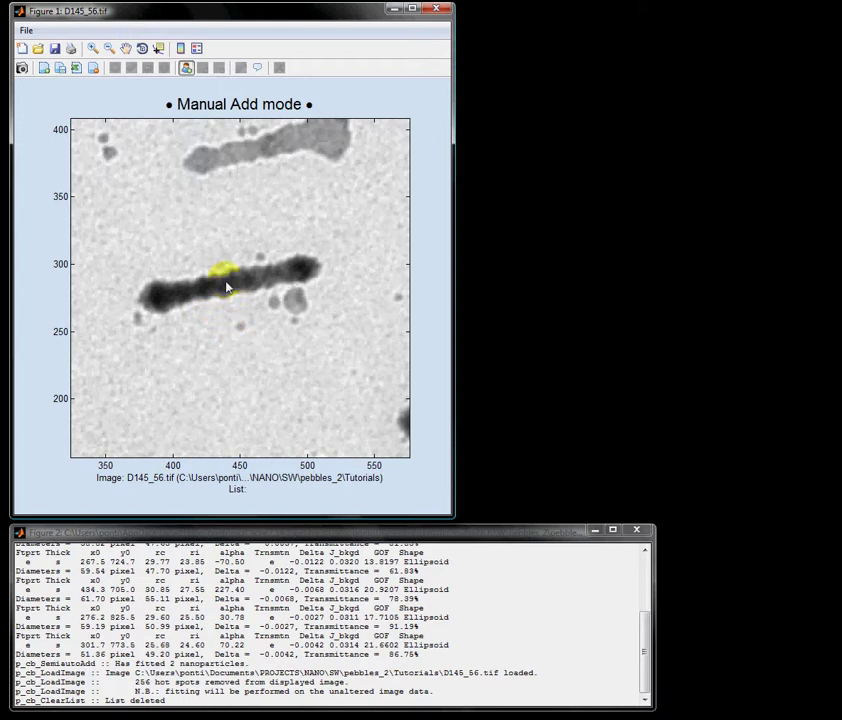
pyautogui.click(230, 288)
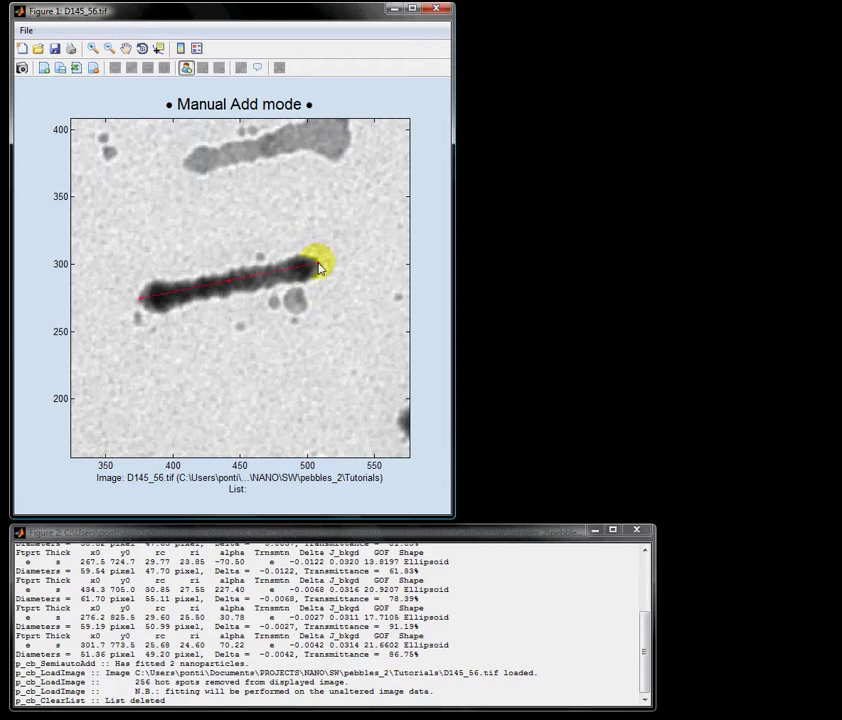
pyautogui.click(230, 277)
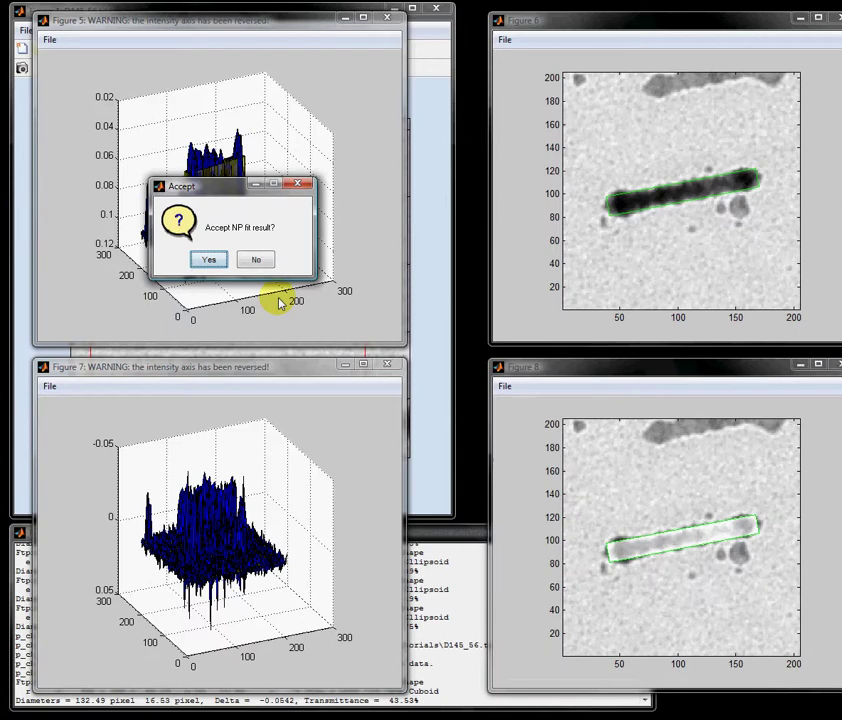
pyautogui.click(211, 260)
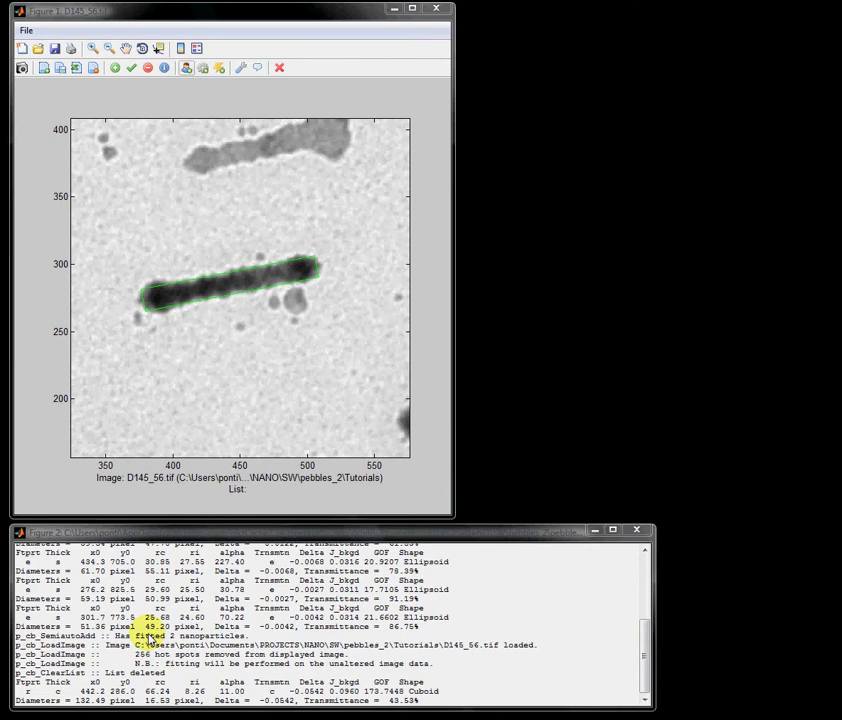
# Manually fit a Cuboid with the Constant intensity model to the dark rod near image position (943, 641) and accept the fit
pyautogui.click(91, 49)
pyautogui.rightClick(151, 158)
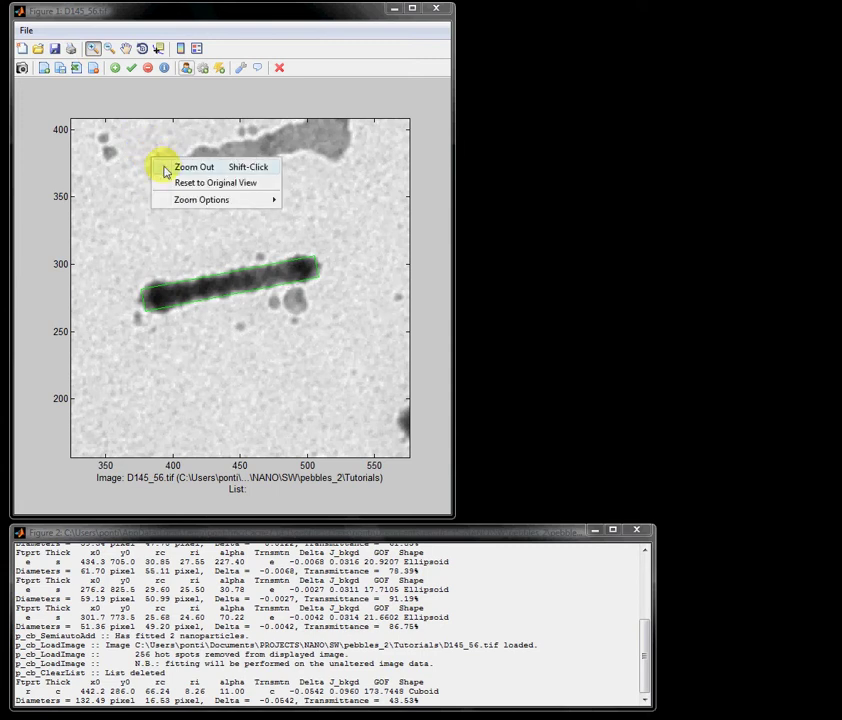
pyautogui.click(188, 182)
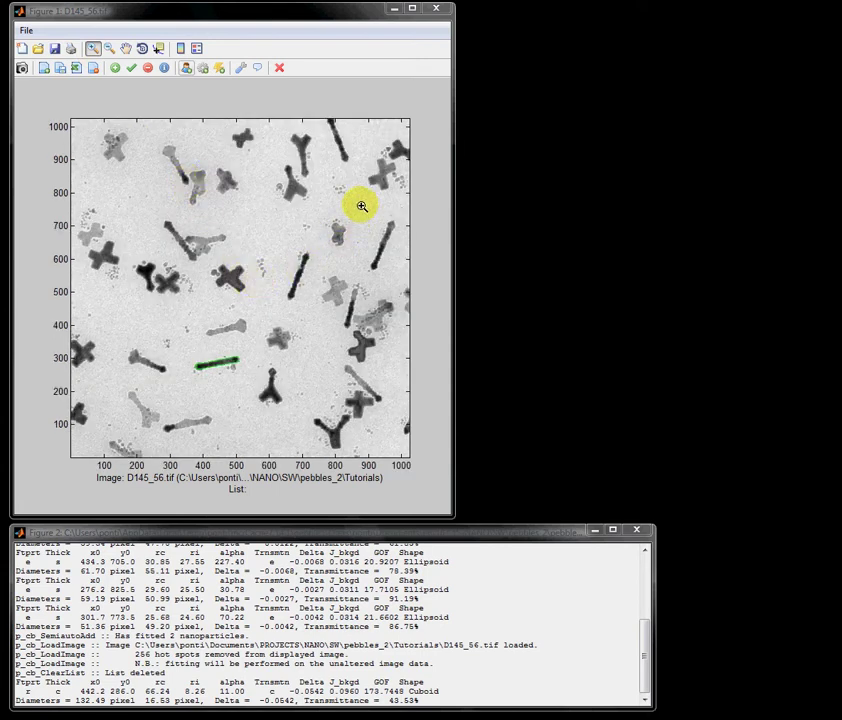
pyautogui.moveTo(361, 206); pyautogui.dragTo(405, 287)
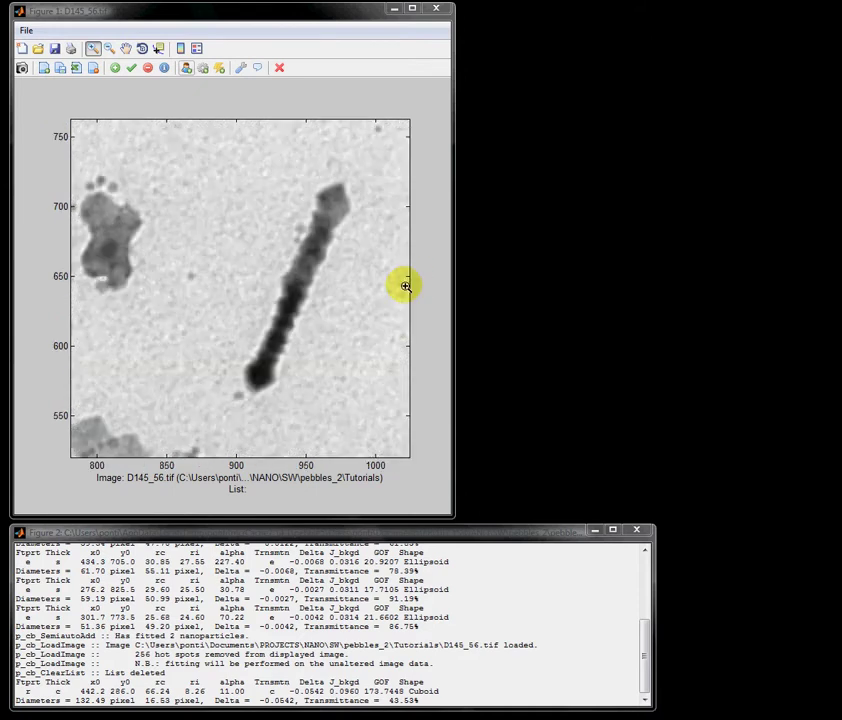
pyautogui.click(186, 70)
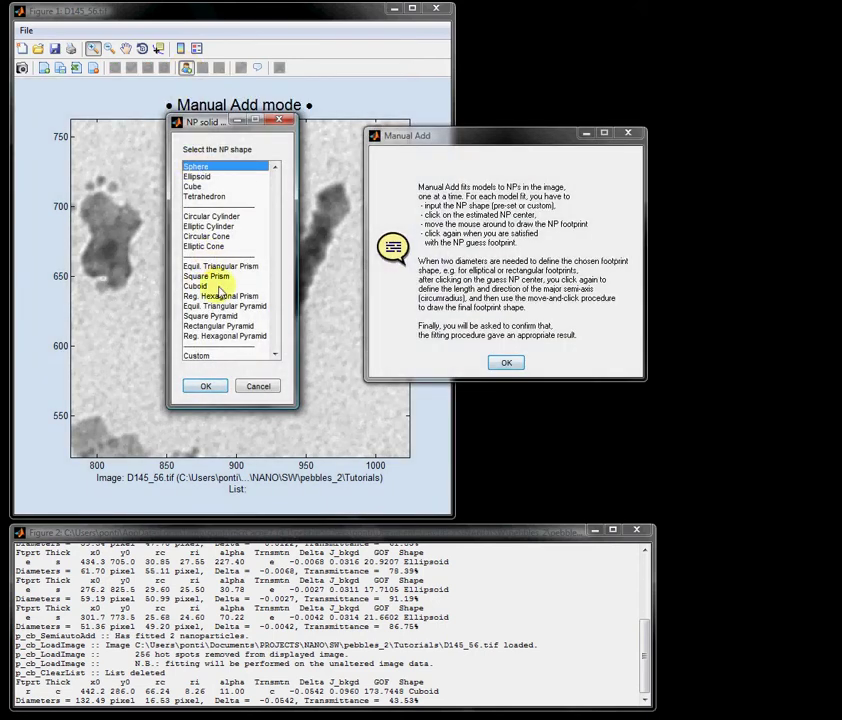
pyautogui.click(218, 286)
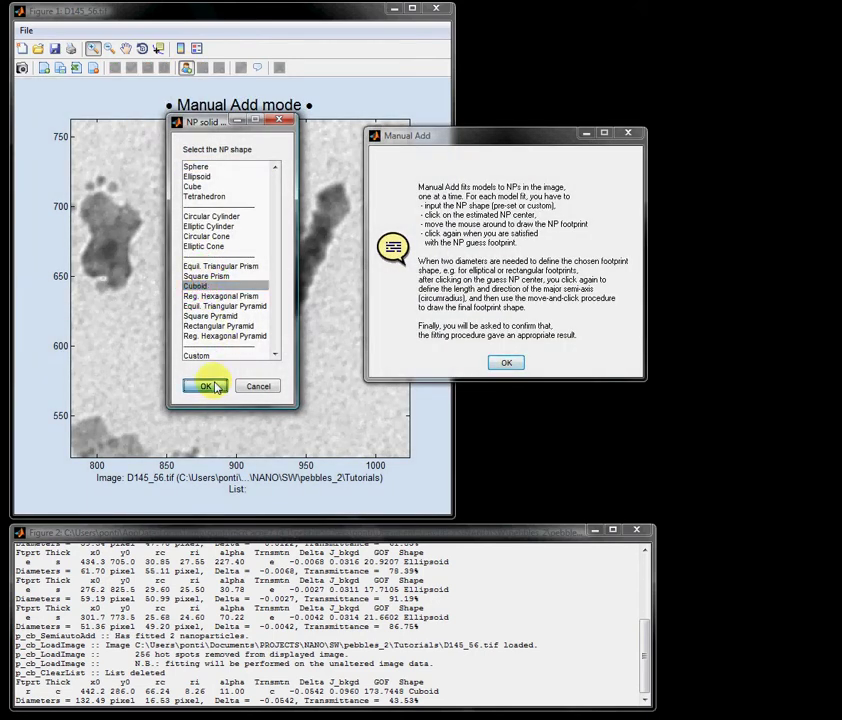
pyautogui.click(214, 387)
pyautogui.click(216, 302)
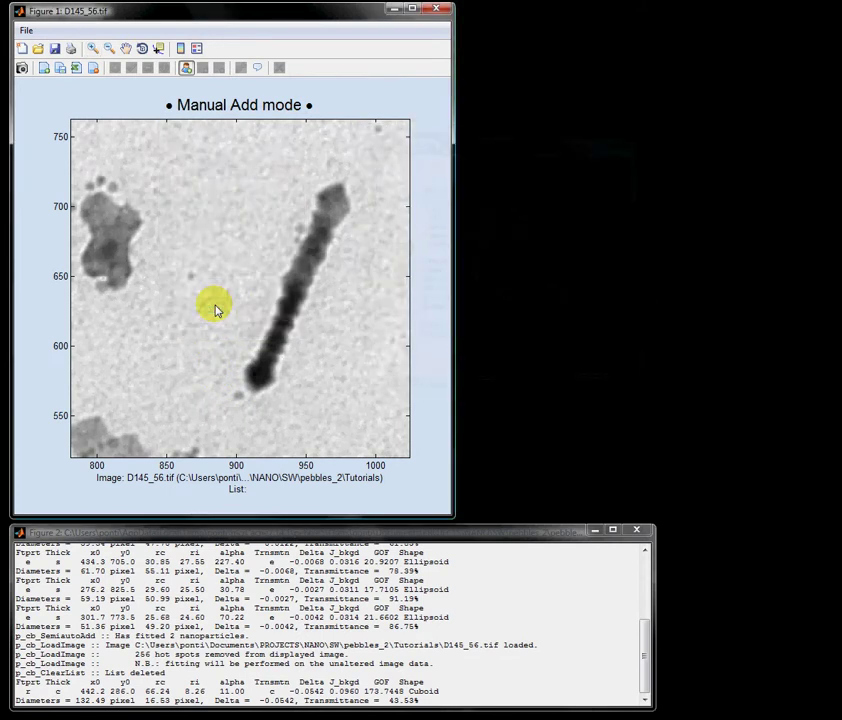
pyautogui.click(288, 310)
pyautogui.click(275, 226)
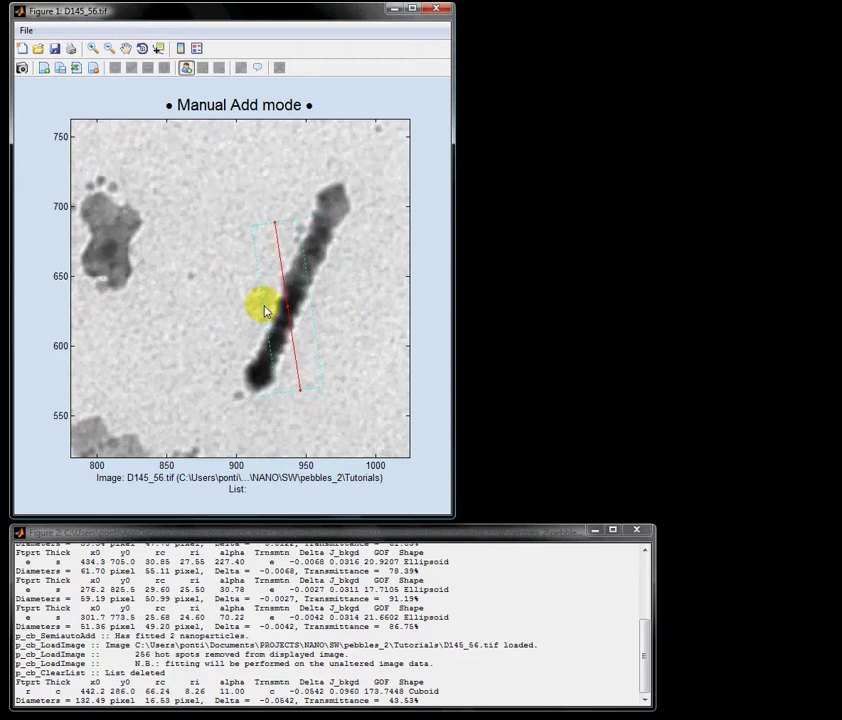
pyautogui.click(266, 311)
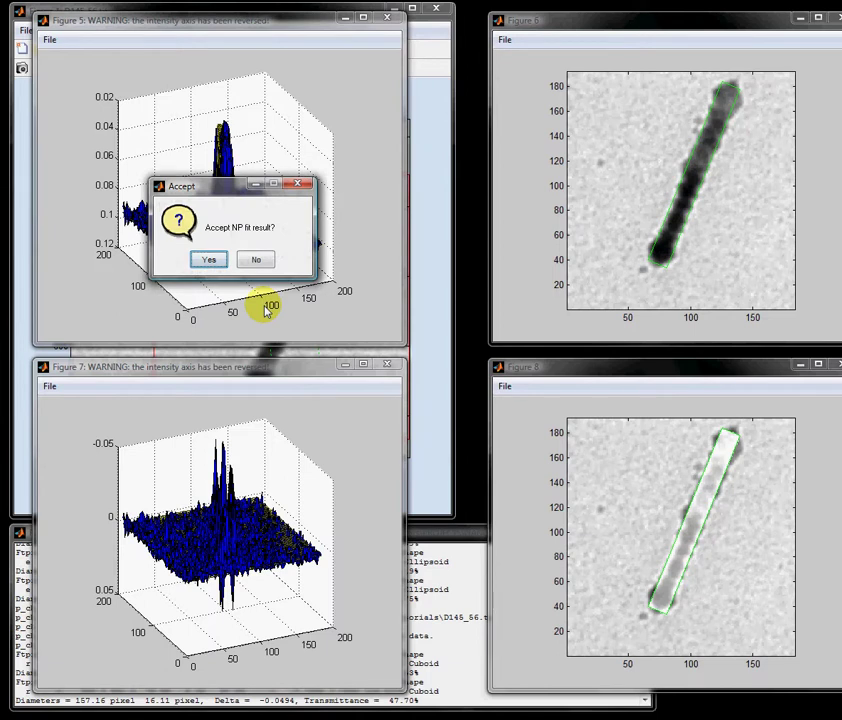
pyautogui.click(209, 261)
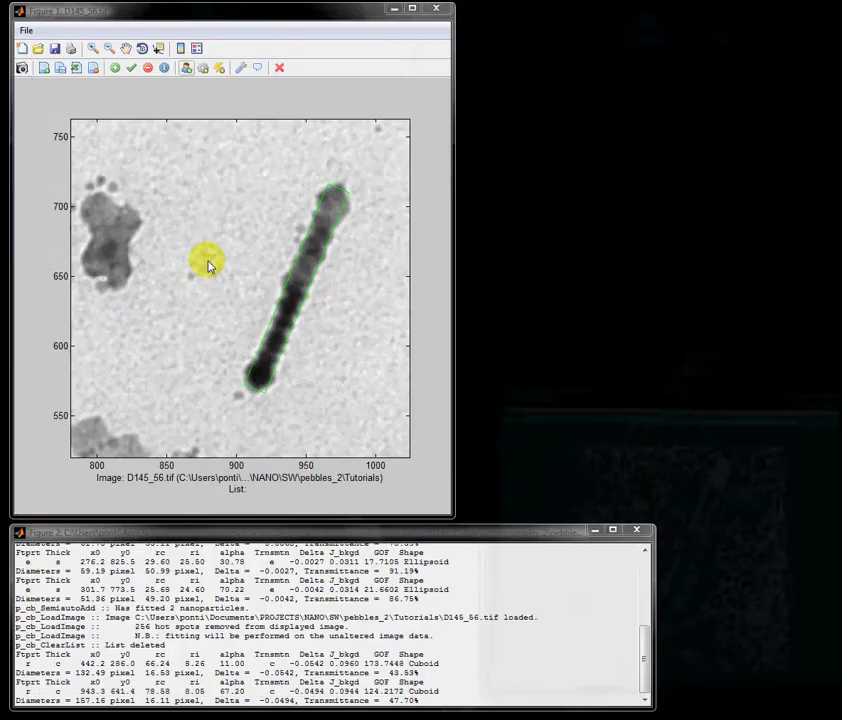
# Restore the full original view of the image to examine both fitted rods, and end zoom mode
pyautogui.click(93, 48)
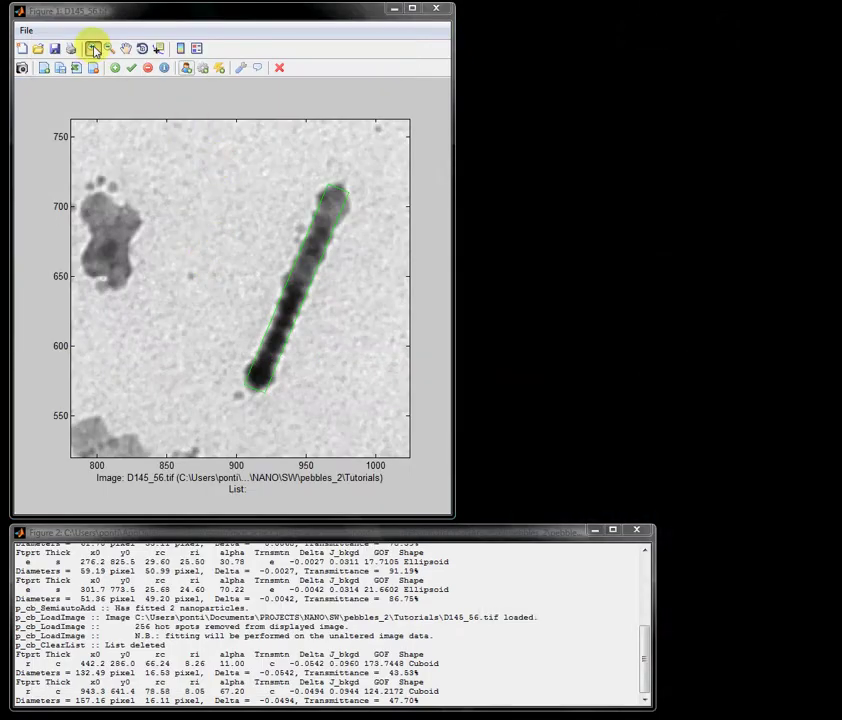
pyautogui.rightClick(202, 164)
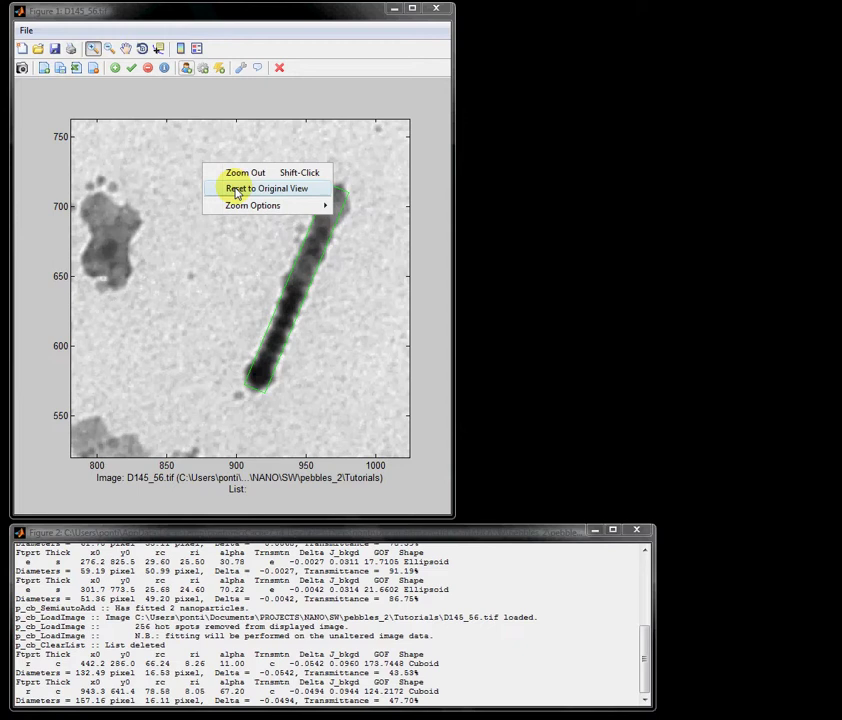
pyautogui.click(237, 190)
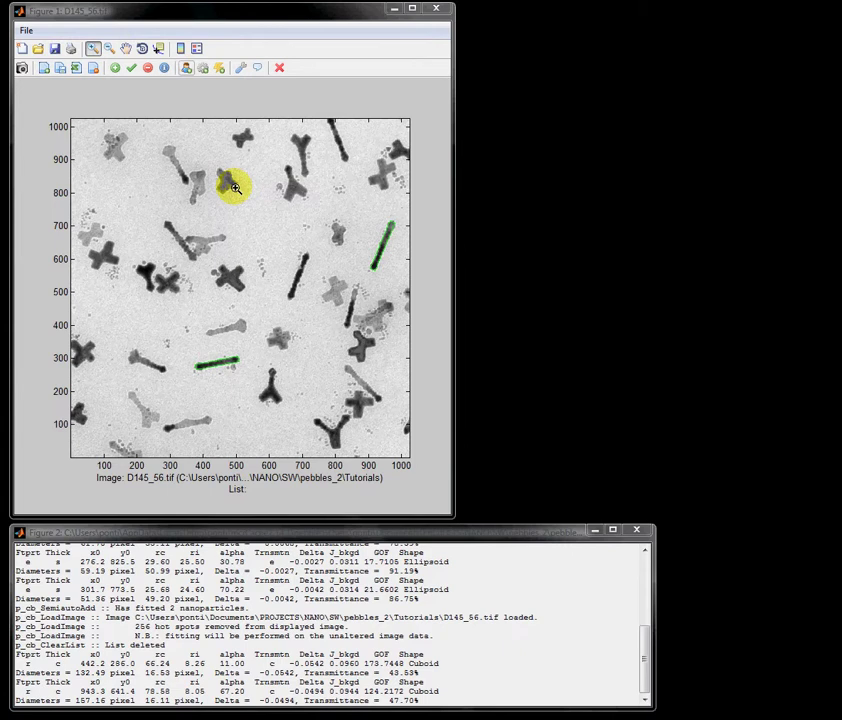
pyautogui.click(92, 48)
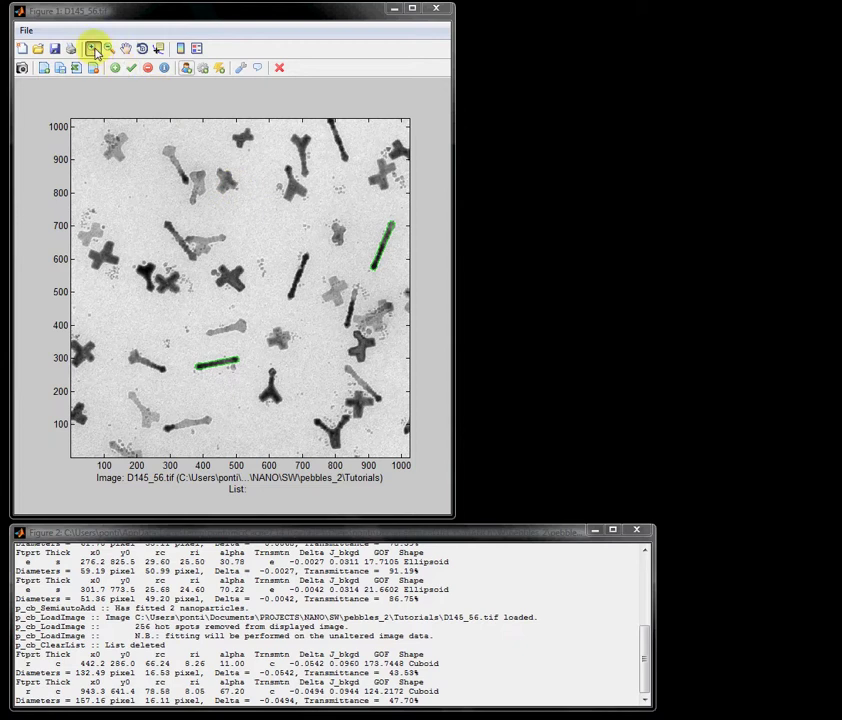